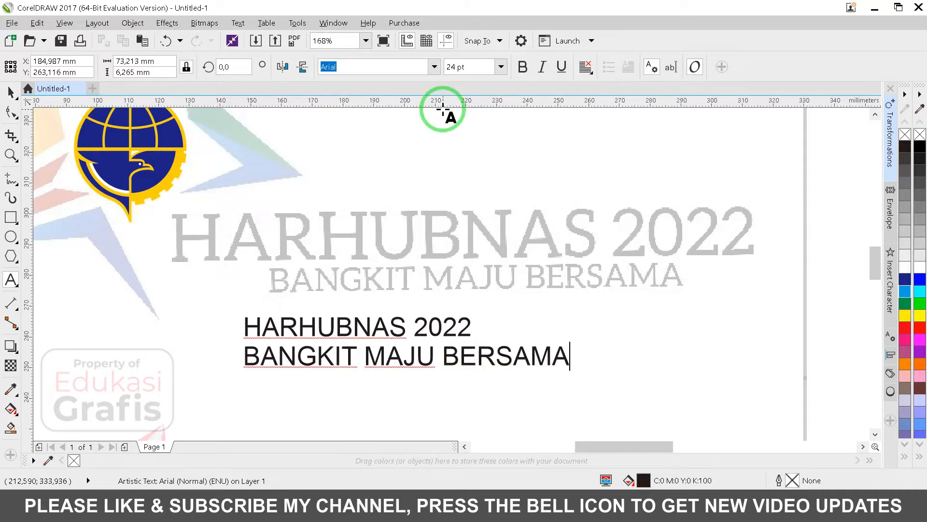
Set the two-line text in the Aleo font and break it apart into separate lines.
key(ctrl+space)
click(433, 68)
text(aleo)
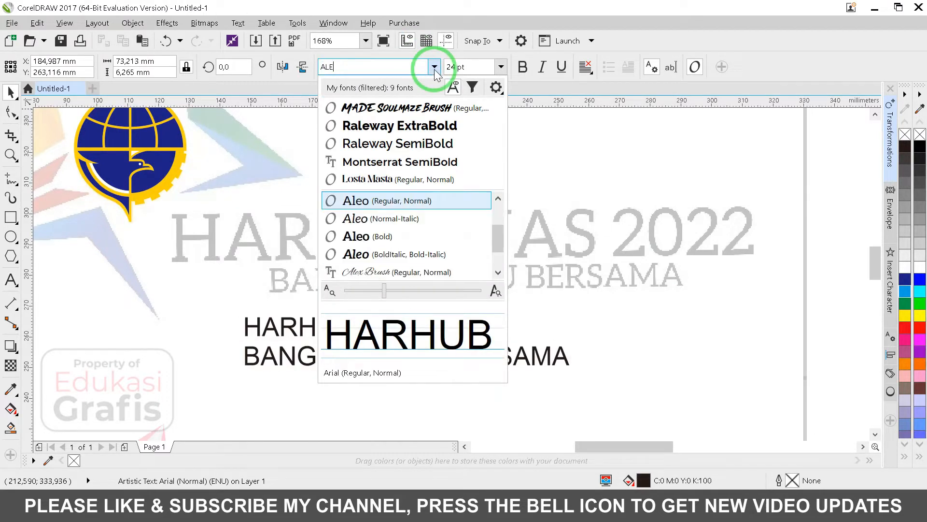
key(Return)
key(ctrl+k)
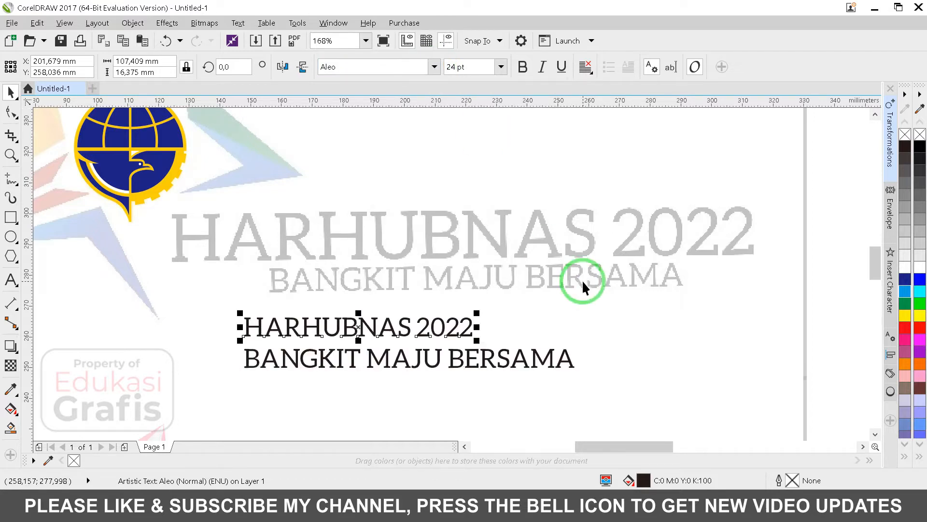
Make the "HARHUBNAS 2022" line bold and fit it over the faded reference title as curves.
click(520, 67)
drag(473, 333, 761, 149)
key(ctrl+q)
drag(590, 237, 593, 240)
click(488, 40)
Centre the "BANGKIT MAJU BERSAMA" line beneath the title and scale it to about 134 mm wide.
click(523, 362)
drag(523, 362, 544, 289)
shift+click(590, 245)
key(c)
shift+click(589, 245)
drag(632, 270, 683, 248)
click(363, 320)
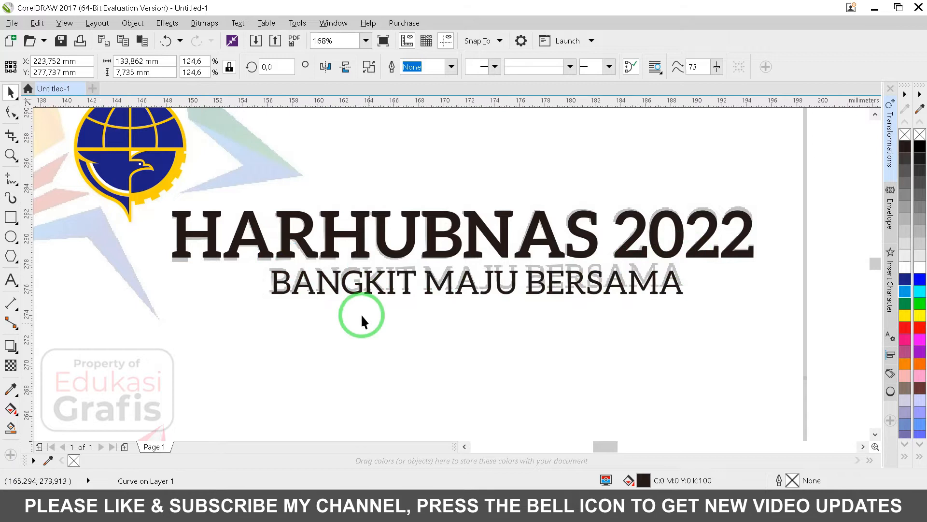
Fine-tune the position and size of "BANGKIT MAJU BERSAMA" against the faded reference lettering.
drag(347, 284, 341, 275)
key(shift+F2)
scroll(597, 256, down, 2)
key(F2)
drag(649, 218, 771, 289)
drag(488, 273, 499, 266)
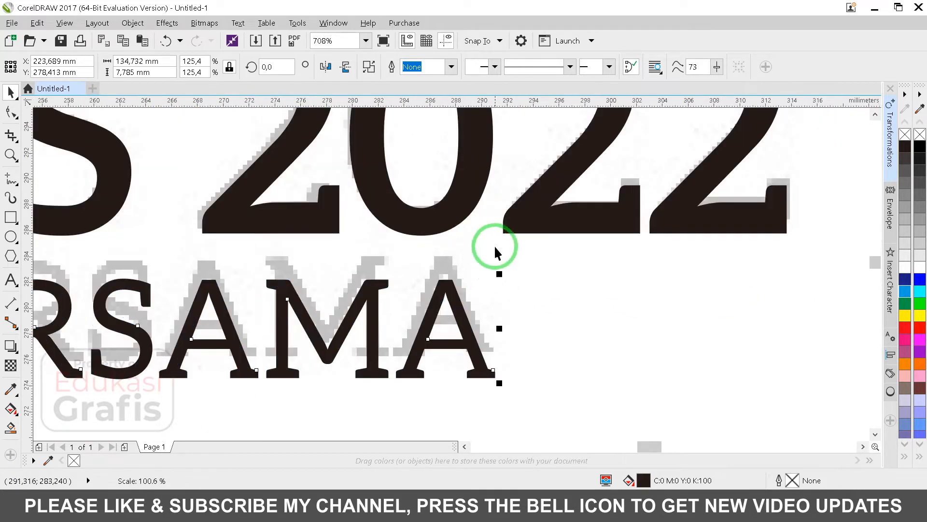
shift+click(515, 227)
key(shift+F2)
key(Escape)
Trace the star's inner edge from the corner above the emblem over the upper point to the right-hand inner corner with straight freehand segments.
scroll(414, 243, down, 2)
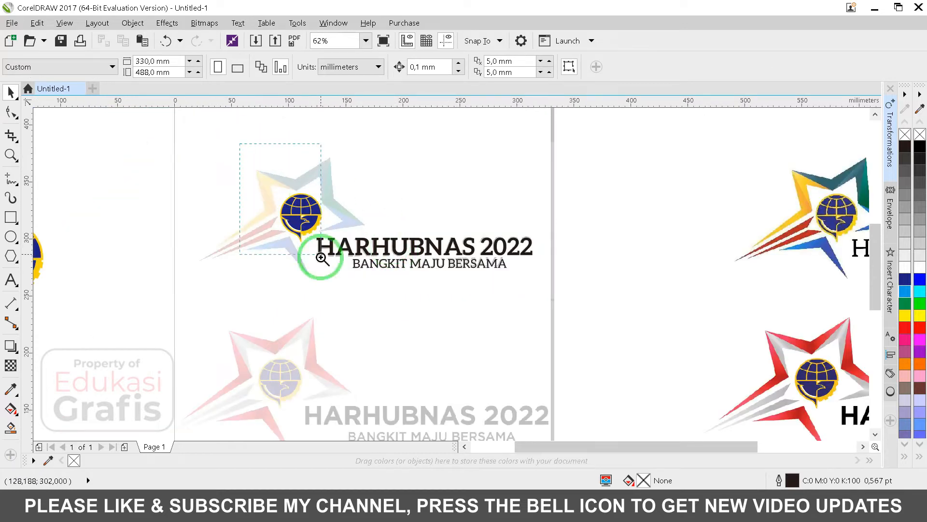
drag(322, 258, 395, 277)
click(394, 192)
key(F2)
drag(258, 140, 591, 306)
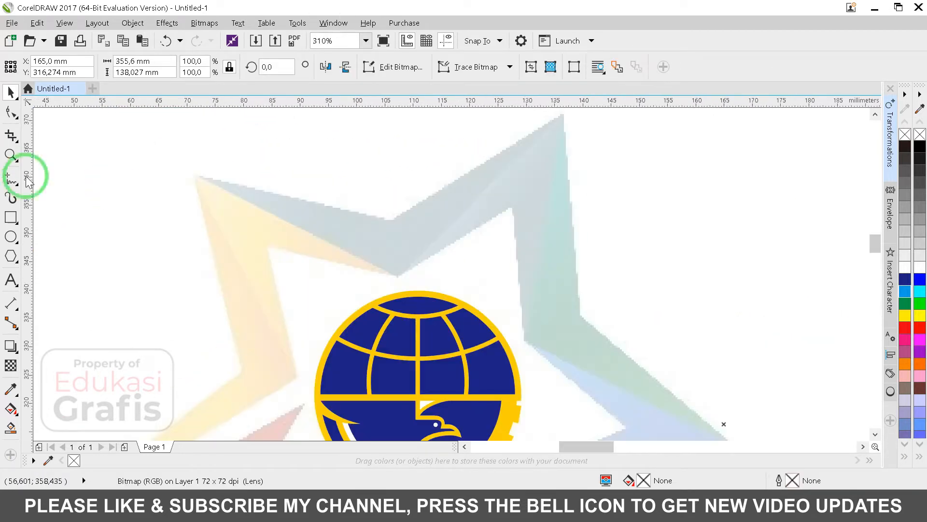
click(11, 180)
click(397, 273)
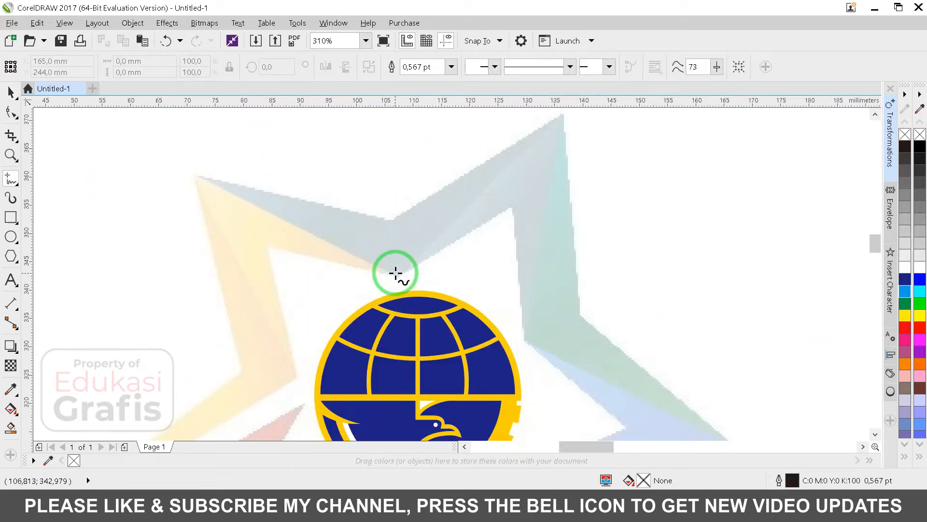
double_click(511, 206)
click(526, 344)
Nudge the traced line's end node above the emblem onto the corner of the faded star.
scroll(531, 345, down, 1)
key(F2)
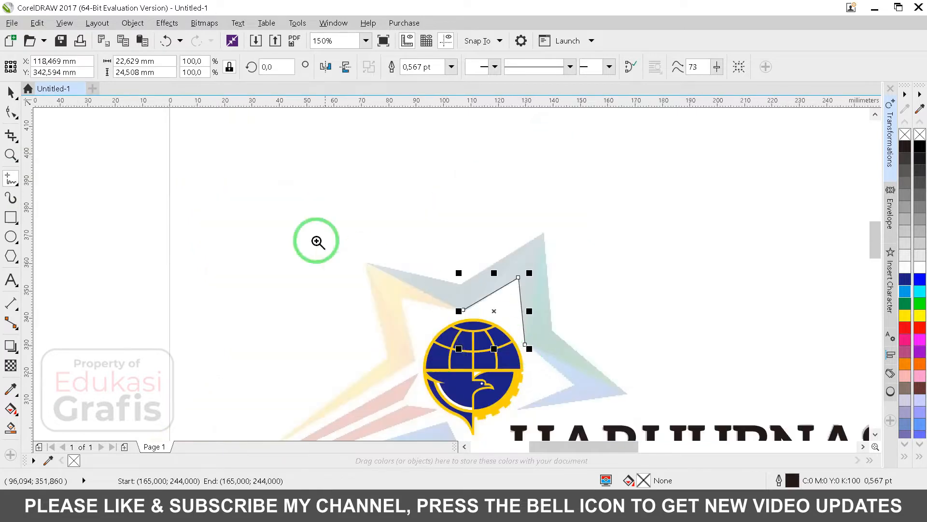
drag(310, 242, 652, 469)
drag(364, 163, 559, 284)
key(F10)
drag(456, 244, 458, 246)
key(space)
Extend the traced line along the star's inner left edge down to the tip of the yellow tail.
scroll(217, 175, down, 1)
scroll(217, 175, down, 2)
key(F2)
drag(161, 147, 372, 280)
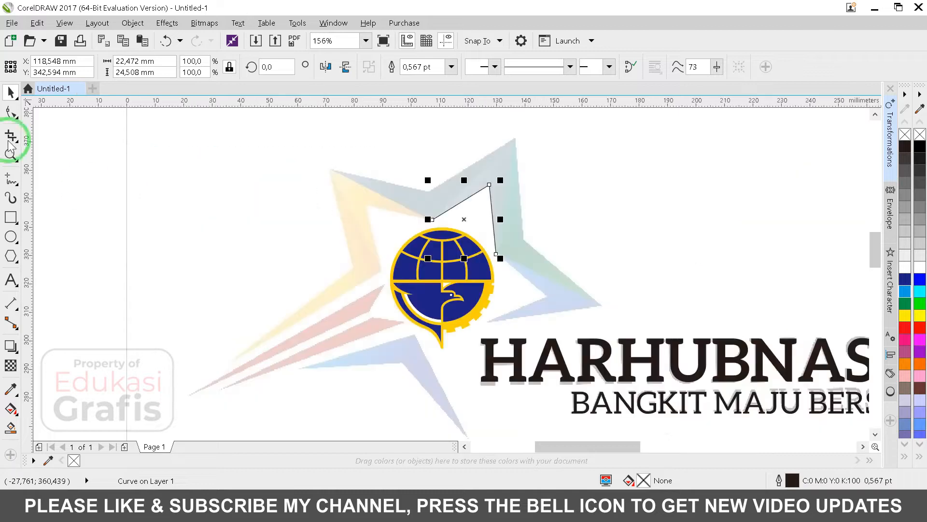
drag(432, 219, 365, 206)
mouse_move(366, 206)
mouse_down()
mouse_move(379, 273)
mouse_move(238, 367)
mouse_move(228, 364)
mouse_up()
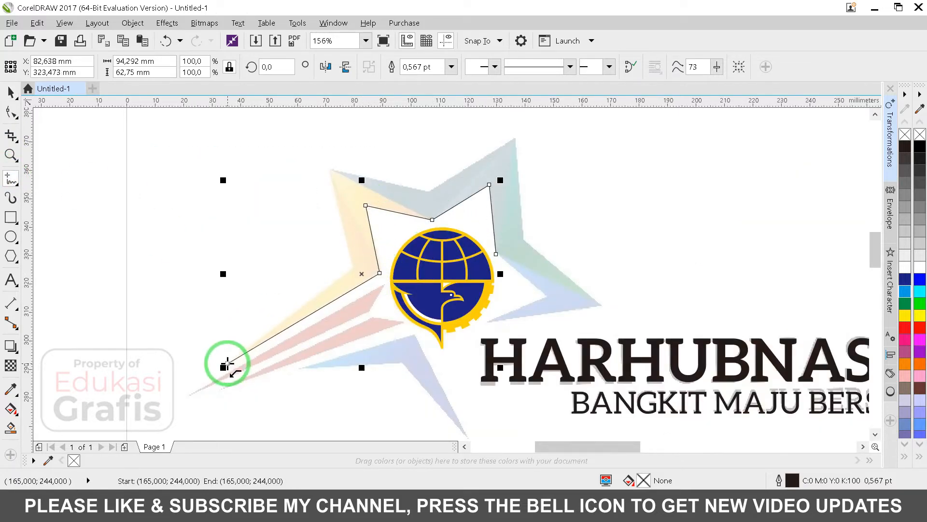
Adjust the nodes on the left part of the inner line to match the faded star's corners and tail.
key(F2)
drag(365, 186, 459, 289)
key(F10)
drag(302, 171, 304, 170)
drag(351, 382, 353, 380)
scroll(356, 380, down, 1)
key(F2)
drag(502, 318, 580, 381)
drag(433, 297, 431, 275)
Trace the star's outer edge from the yellow tail tip around the right point and close the outline, about 132 by 79 mm.
scroll(436, 273, down, 3)
key(F2)
drag(142, 152, 597, 396)
click(11, 179)
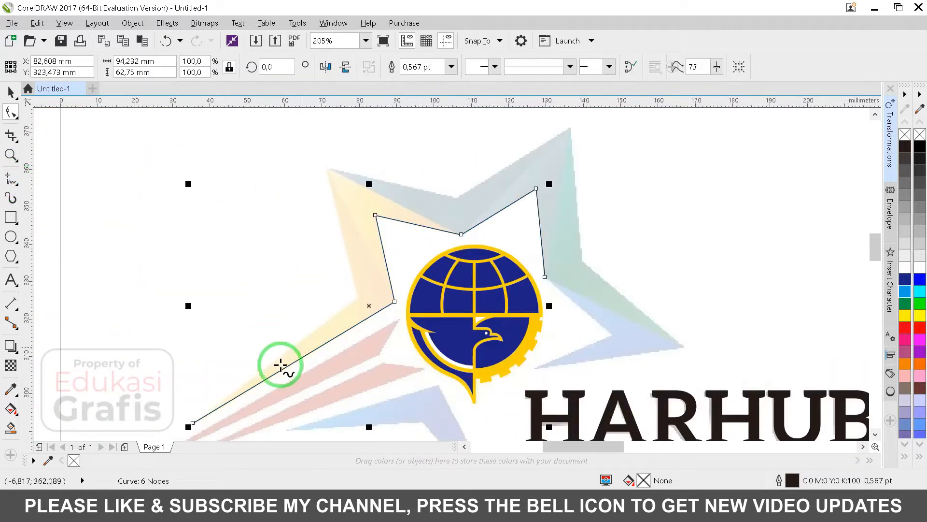
click(193, 423)
double_click(359, 297)
double_click(328, 168)
double_click(457, 197)
double_click(571, 126)
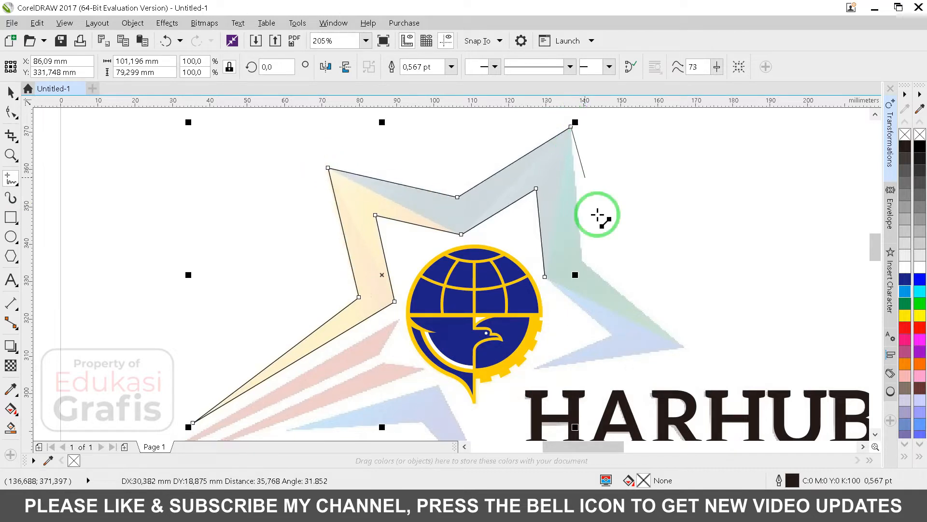
double_click(582, 263)
double_click(685, 347)
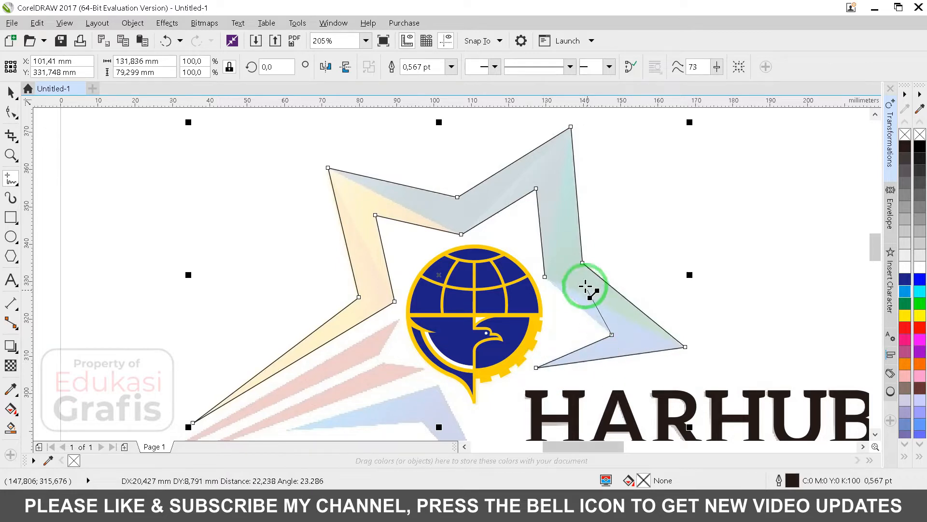
scroll(730, 376, up, 2)
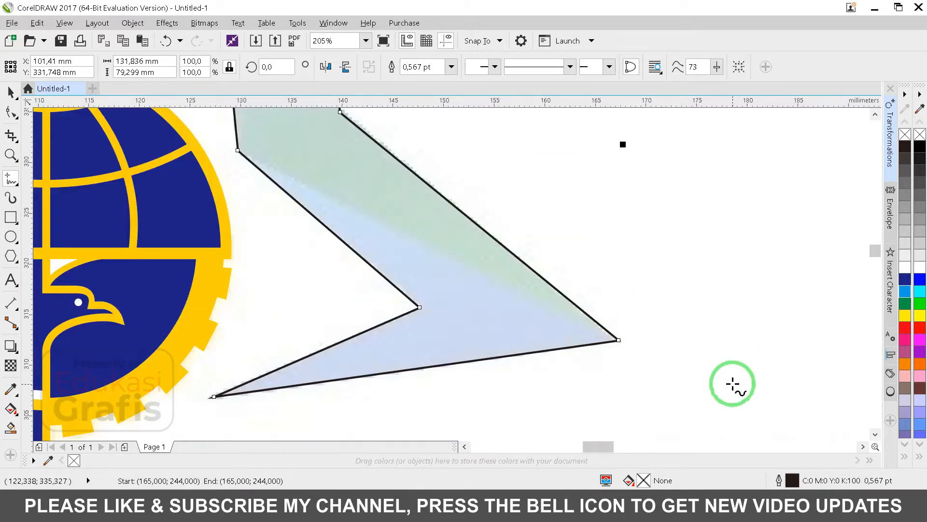
key(space)
Examine the closed star outline against the faded reference, including its lower-left tail.
scroll(372, 380, down, 3)
key(F2)
drag(59, 304, 301, 464)
key(F2)
drag(195, 263, 376, 389)
scroll(375, 388, down, 2)
key(F2)
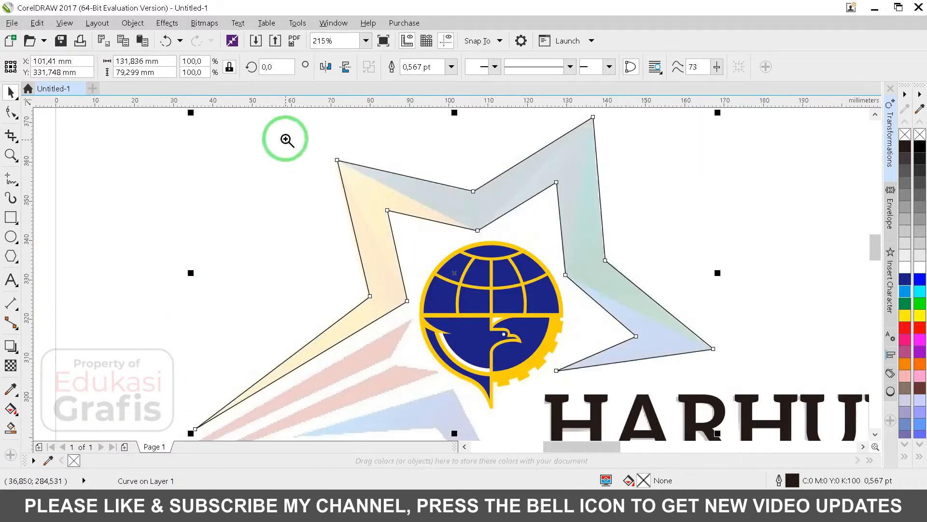
drag(285, 139, 598, 338)
click(598, 337)
scroll(596, 332, down, 1)
Place a copy of the full-colour multicoloured star logo beside the traced star, at the page's left edge.
key(F4)
click(590, 207)
drag(659, 228, 289, 138)
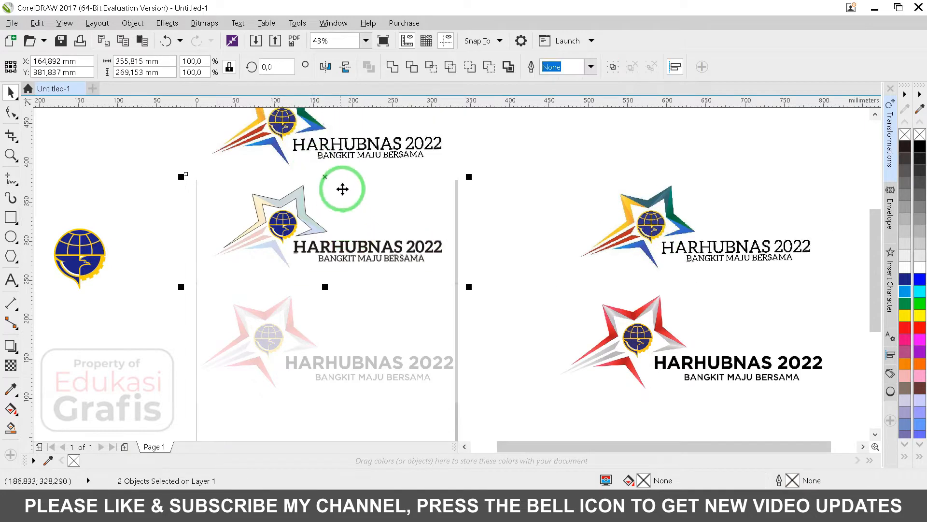
key(shift+F2)
click(114, 151)
click(381, 192)
drag(380, 192, 241, 317)
Send the coloured logo copy and the faded reference image to the back of the page.
shift+click(586, 337)
right_click(587, 339)
mouse_move(668, 356)
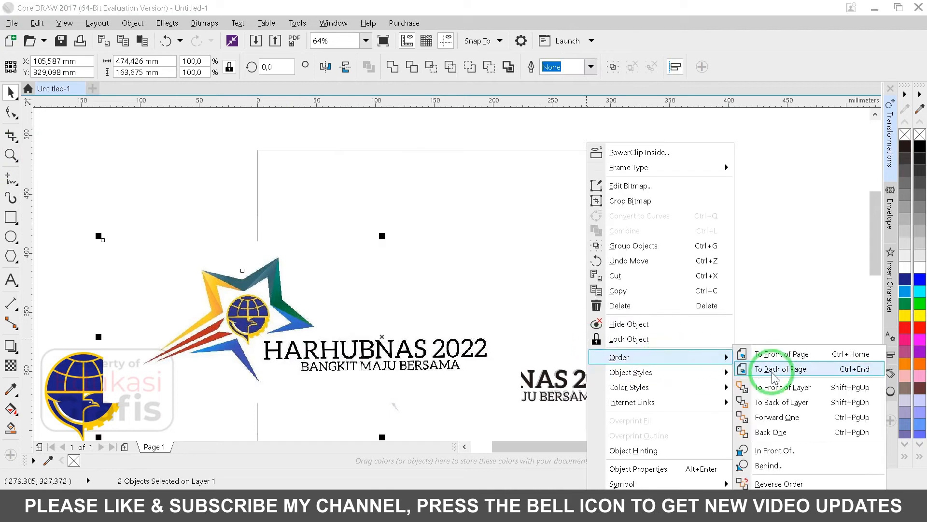
click(773, 372)
click(713, 240)
Crop the right side of the coloured logo copy with the Shape tool, close to the star's right point.
click(248, 318)
click(8, 114)
drag(521, 240, 314, 245)
drag(521, 402, 376, 401)
key(ctrl+z)
drag(515, 339, 519, 369)
drag(318, 390, 319, 391)
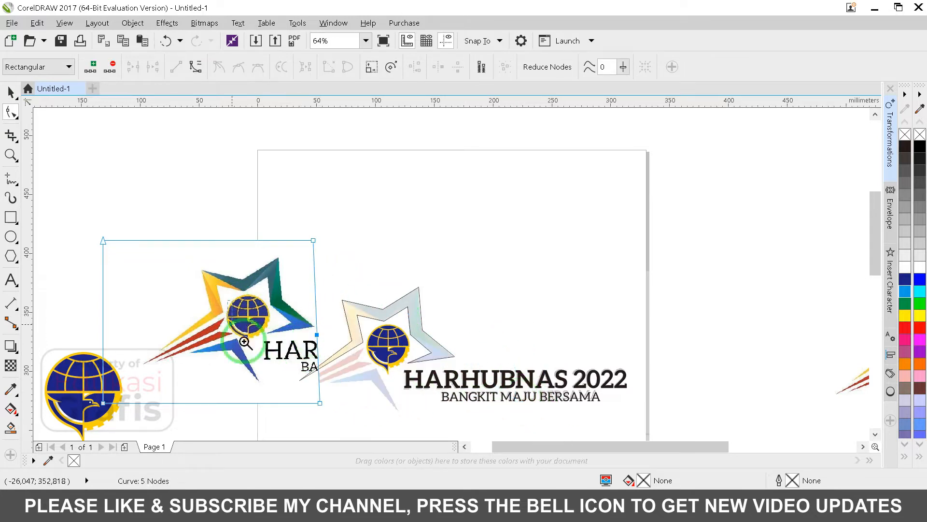
Add and move crop nodes on the coloured copy to hide the remaining lettering beside the star.
scroll(245, 341, up, 3)
drag(450, 260, 283, 218)
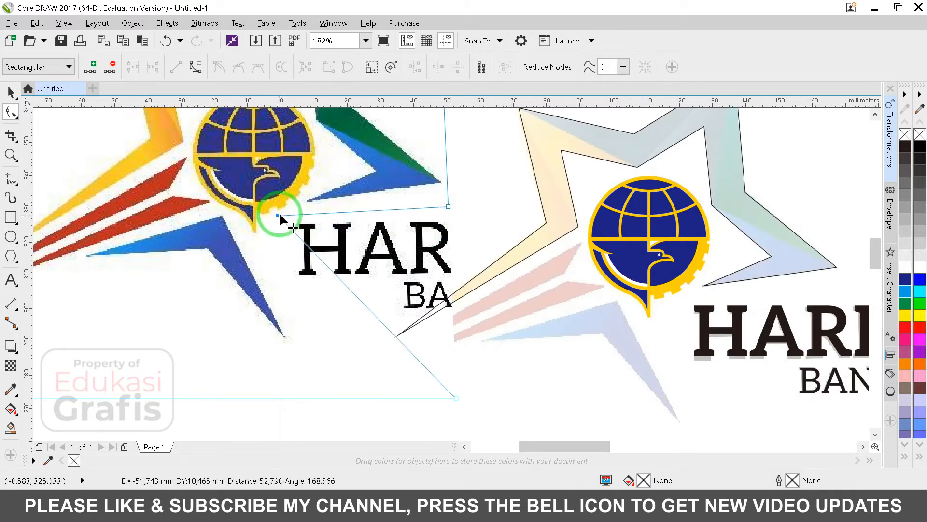
double_click(363, 307)
drag(366, 306, 293, 321)
key(space)
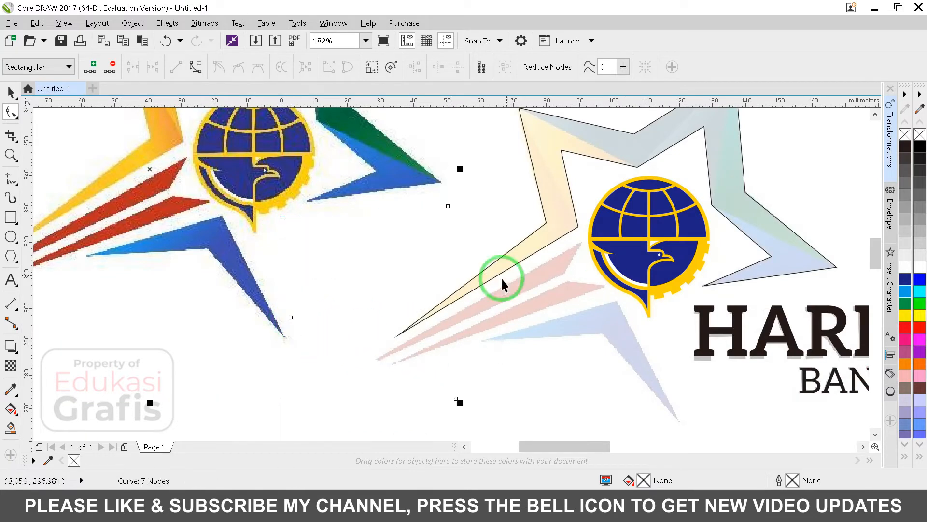
Trace the upper red stripe of the faded star as a closed three-point shape about 62 by 35 mm.
click(501, 278)
key(F2)
scroll(569, 310, down, 1)
click(462, 213)
click(11, 133)
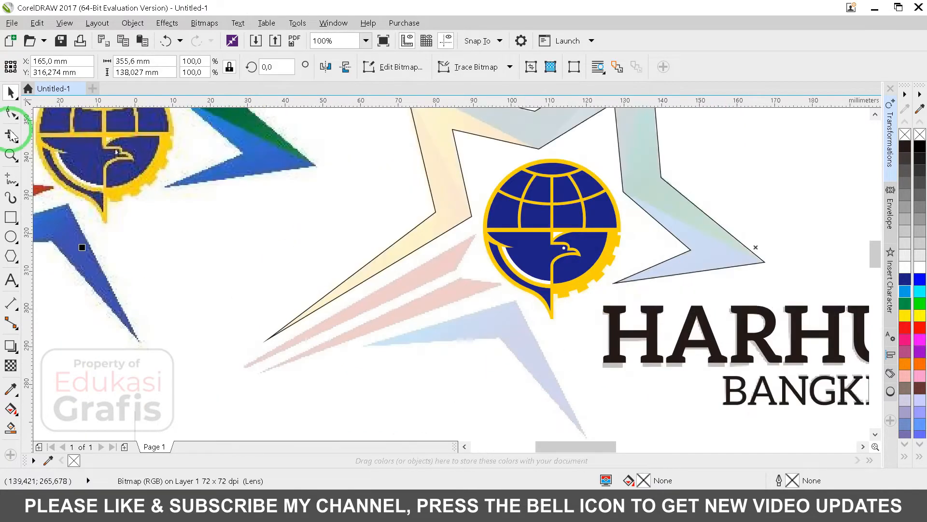
click(7, 179)
key(F2)
drag(235, 171, 571, 413)
click(555, 196)
double_click(523, 245)
click(237, 379)
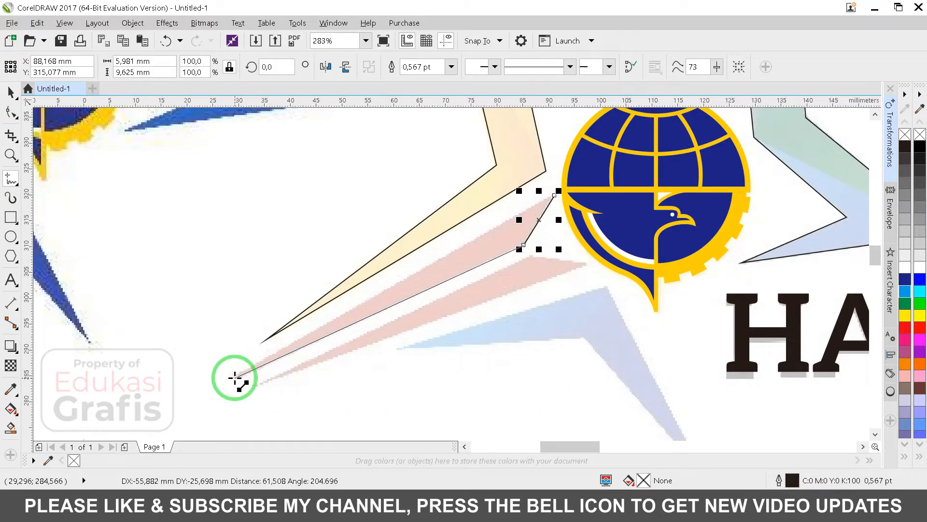
double_click(232, 378)
click(555, 196)
Stretch the lower-left tip of the upper red stripe outward, making the shape about 72 by 40 mm.
key(F4)
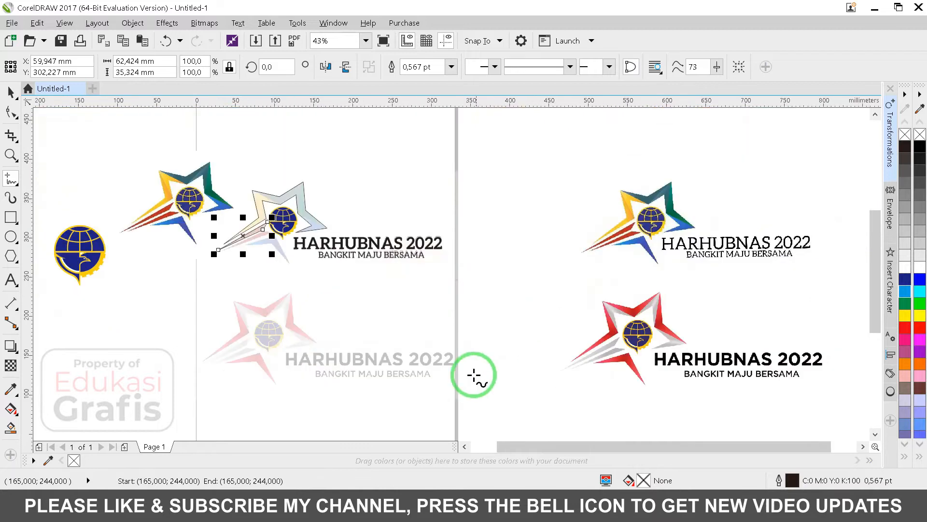
drag(210, 364, 260, 385)
scroll(284, 380, down, 3)
key(F2)
drag(272, 231, 394, 291)
key(F10)
drag(272, 304, 235, 322)
key(F2)
drag(211, 280, 289, 335)
key(space)
key(F10)
key(space)
Trace the lower red stripe as a closed three-point shape about 64 by 25 mm.
scroll(488, 292, down, 3)
key(F2)
drag(452, 181, 666, 291)
click(10, 182)
scroll(632, 260, up, 2)
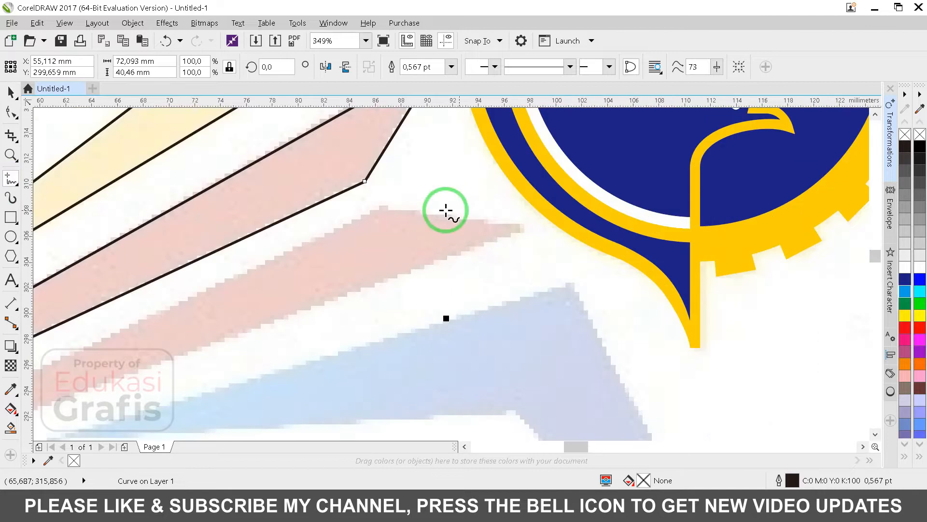
click(379, 209)
click(523, 225)
scroll(519, 227, down, 3)
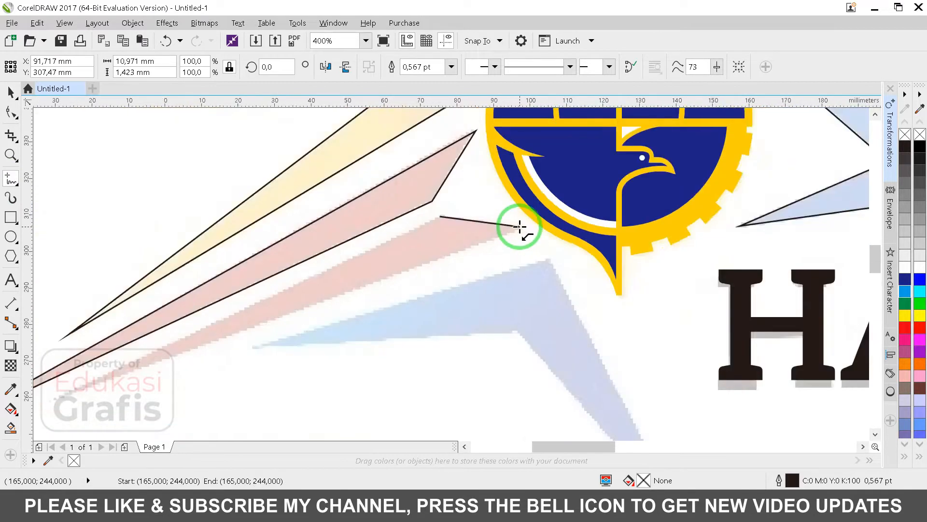
scroll(553, 324, up, 2)
click(524, 226)
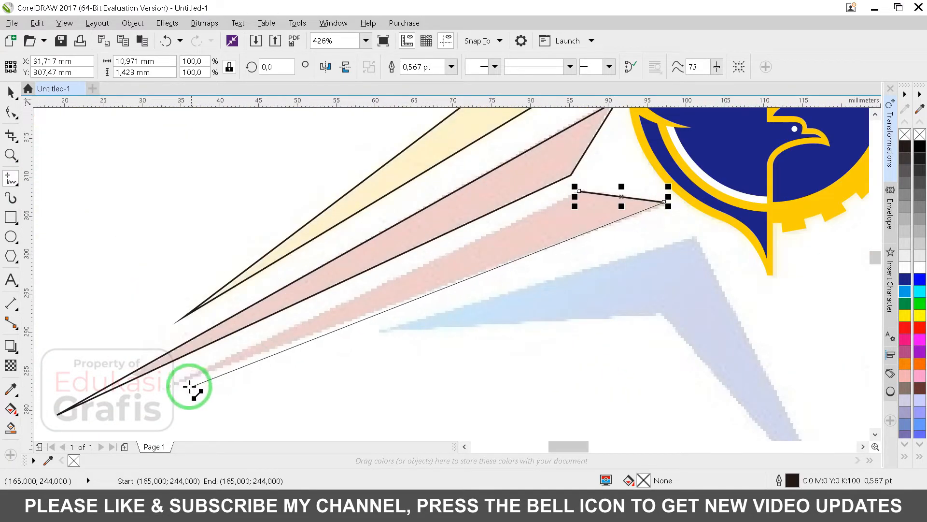
click(166, 386)
click(578, 192)
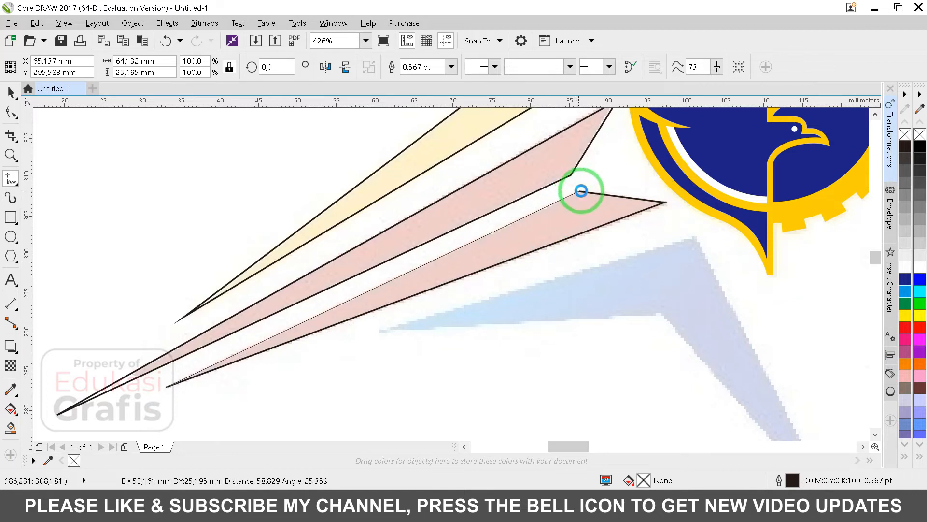
Trace the blue lower point of the star as a closed four-point shape about 59 by 36 mm.
scroll(578, 191, down, 3)
scroll(578, 261, up, 1)
click(498, 243)
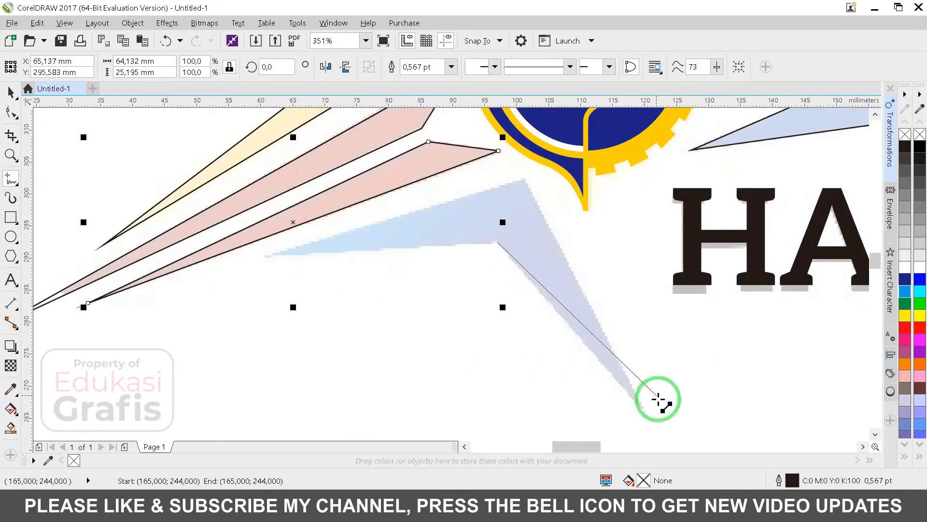
click(645, 411)
click(524, 179)
click(265, 256)
click(497, 243)
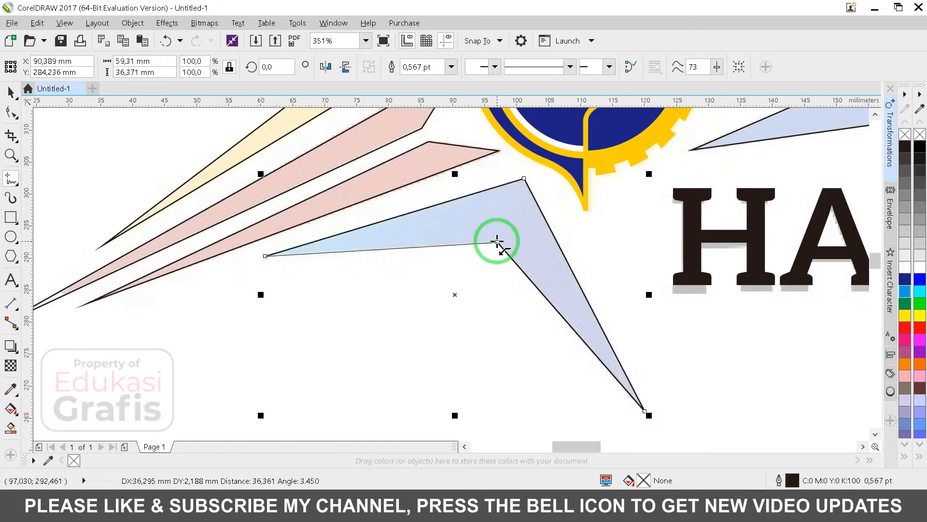
key(space)
Draw a straight dividing line from the inner corner above the emblem to the star's upper-left tip, between the yellow and grey-blue areas.
scroll(498, 243, down, 8)
drag(576, 266, 638, 278)
click(639, 280)
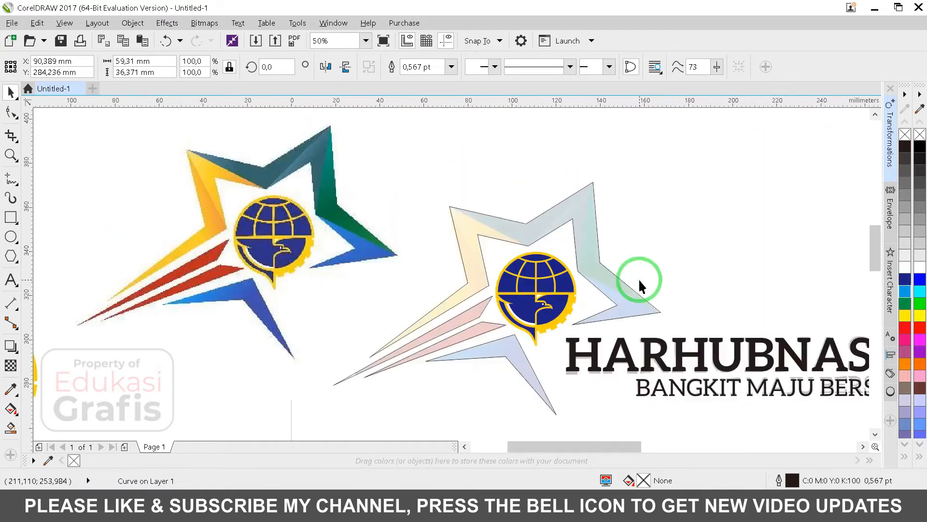
key(F2)
drag(429, 187, 619, 278)
click(19, 179)
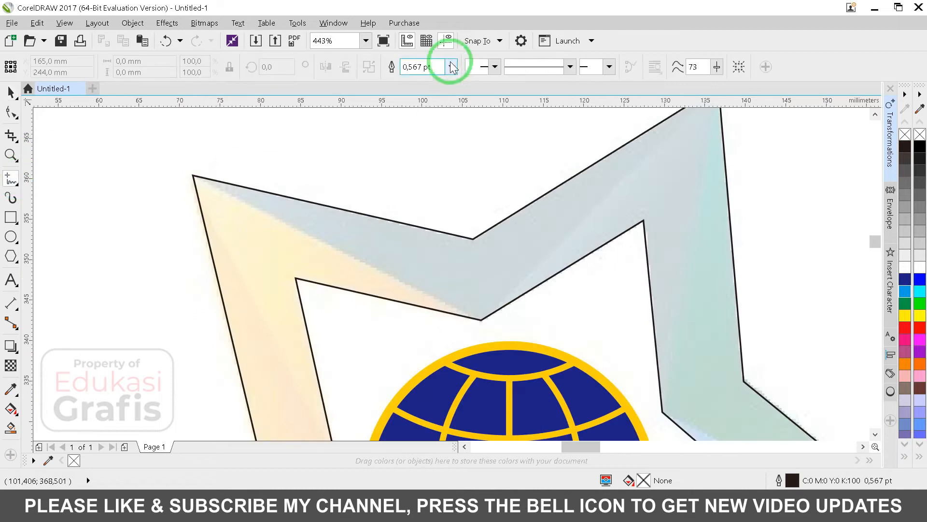
click(481, 41)
click(484, 309)
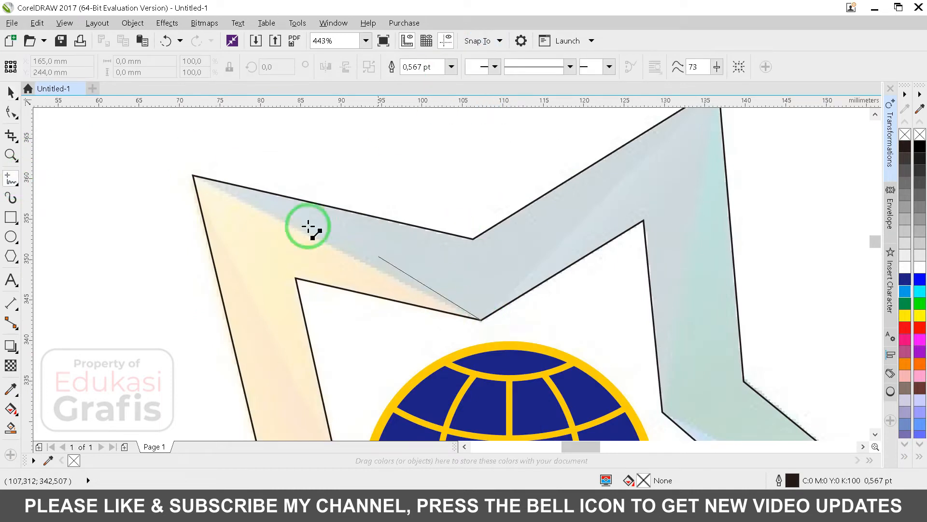
click(473, 311)
click(192, 175)
scroll(192, 176, down, 3)
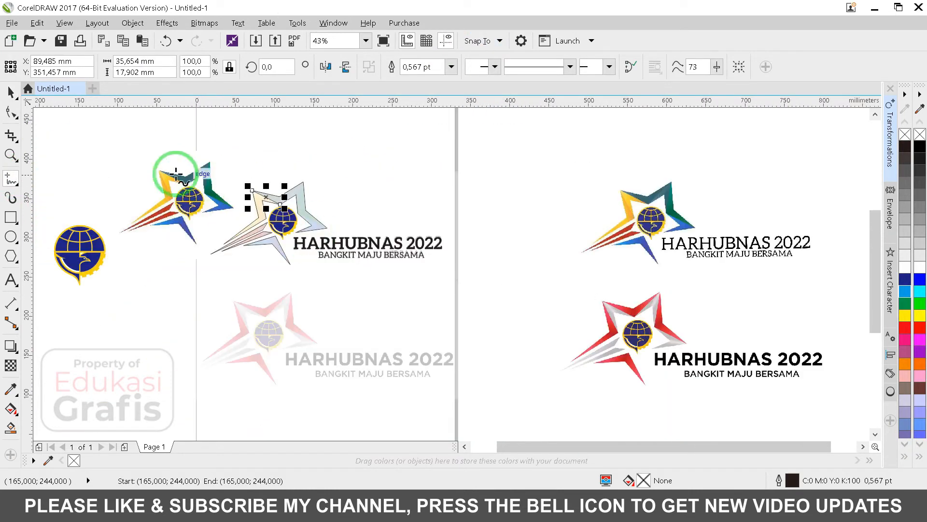
Extend the dividing line from the star's upper-left tip to the left arm's inner corner and intersect the shape with the star outline.
scroll(473, 217, up, 2)
click(456, 220)
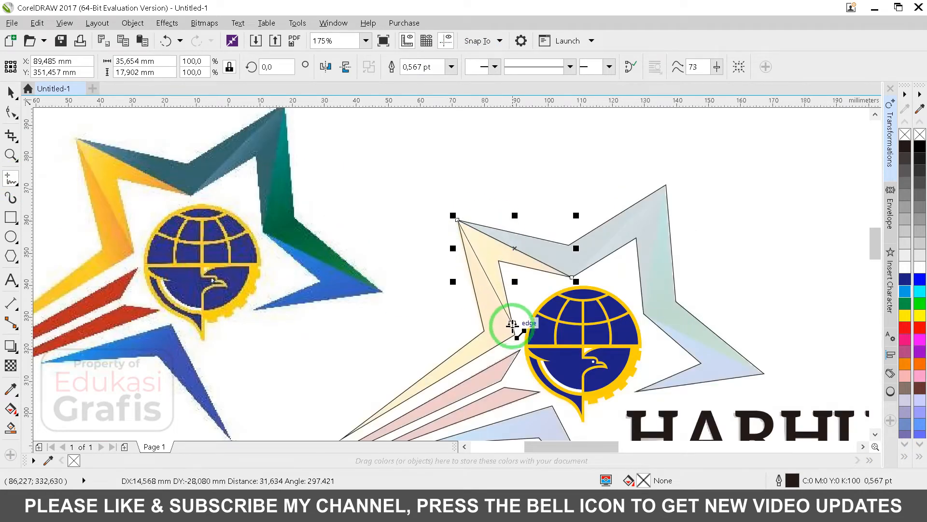
double_click(514, 334)
key(space)
shift+click(571, 244)
click(430, 66)
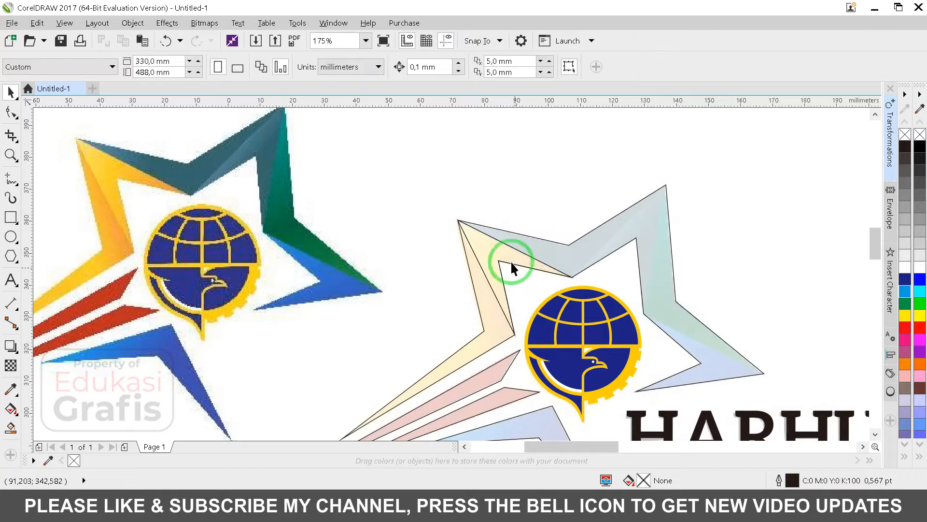
Fill the upper-left facet with a linear gradient from yellow at the tip to orange and remove its outline.
click(11, 409)
drag(454, 232, 560, 268)
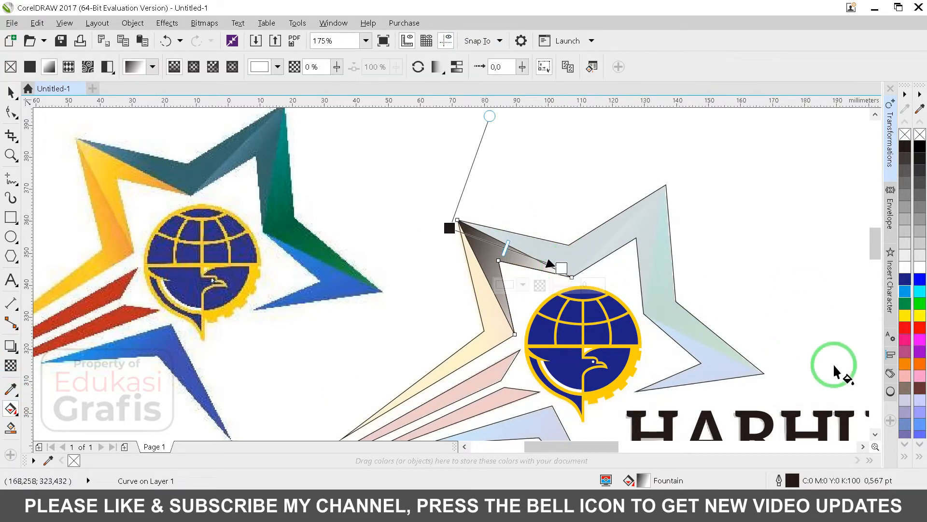
click(449, 228)
click(905, 317)
click(561, 264)
key(space)
right_click(905, 134)
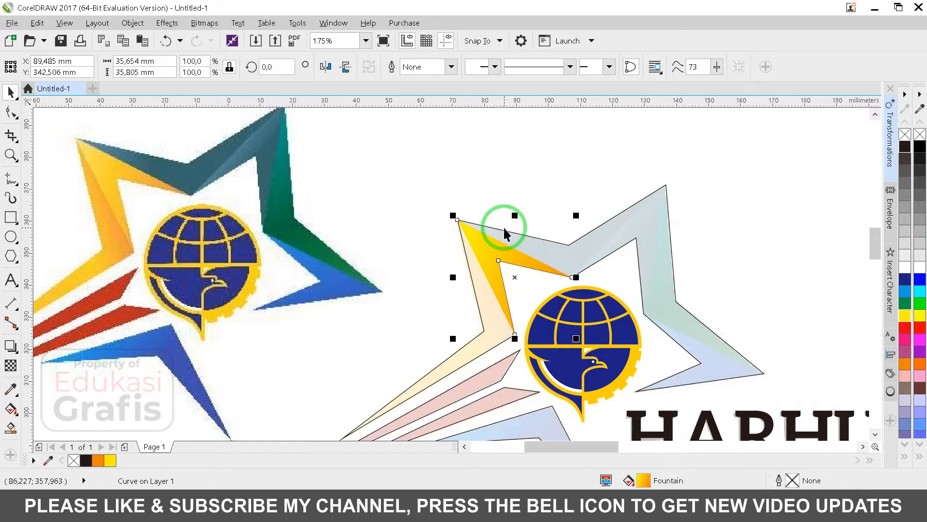
Trim the yellow-orange facet's area out of the full star outline.
click(567, 321)
scroll(567, 321, down, 1)
key(F2)
drag(215, 182, 621, 375)
click(691, 227)
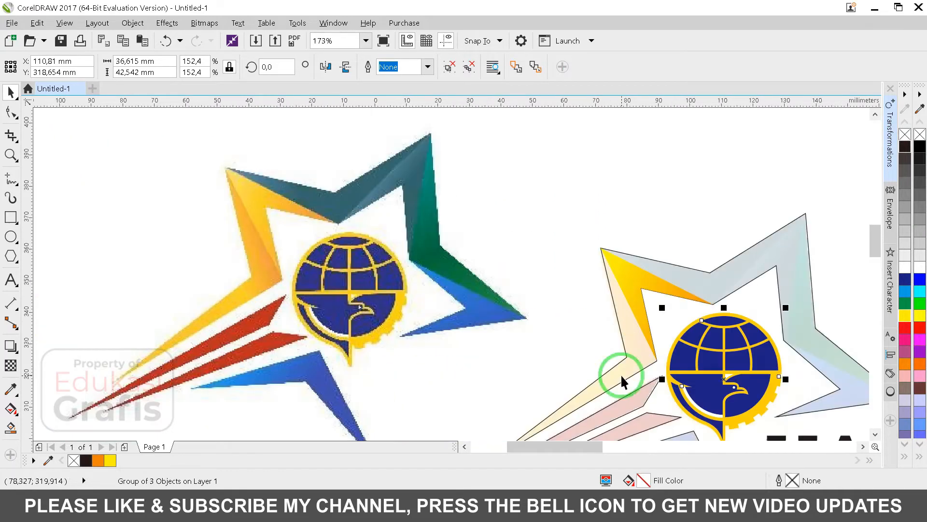
click(700, 277)
click(652, 275)
shift+click(693, 277)
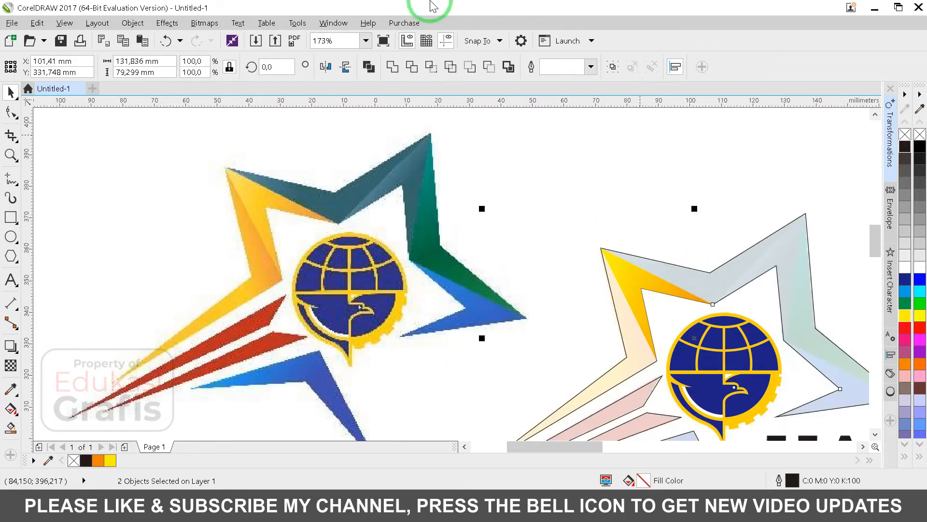
click(412, 69)
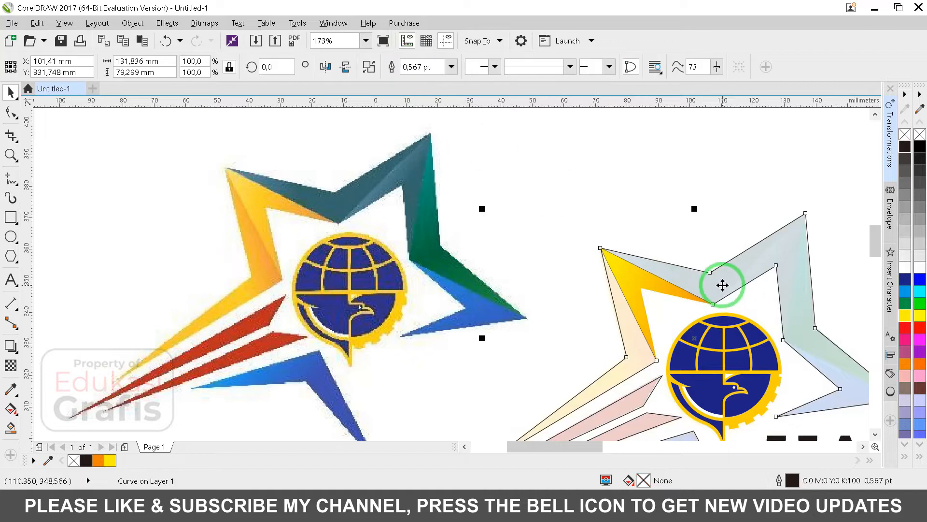
Copy the fill and outline properties of the yellow-orange facet to the separate left arm of the star.
click(667, 320)
drag(634, 346, 600, 352)
key(ctrl+z)
key(alt+e)
key(m)
click(494, 289)
click(651, 277)
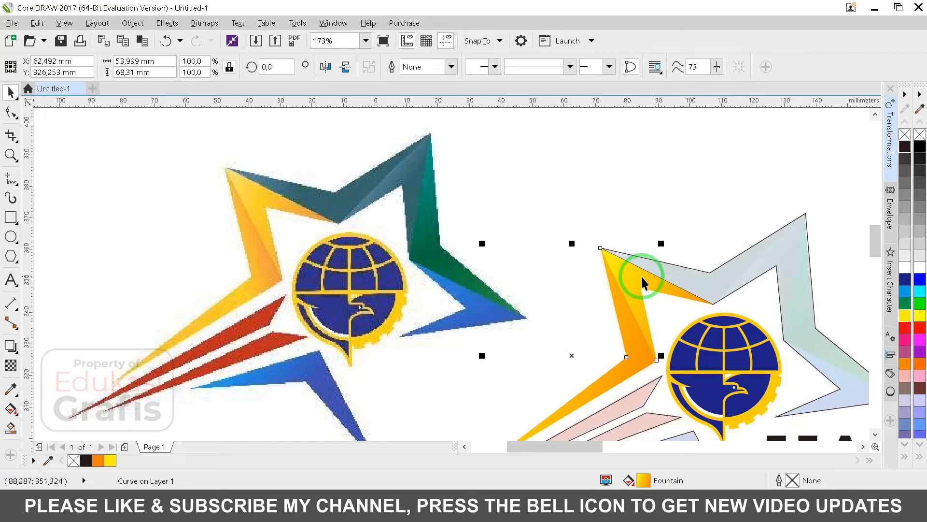
Stretch the left arm's gradient so yellow starts left of the arm's middle and orange ends near the inner corner above the emblem.
click(9, 409)
scroll(532, 363, down, 3)
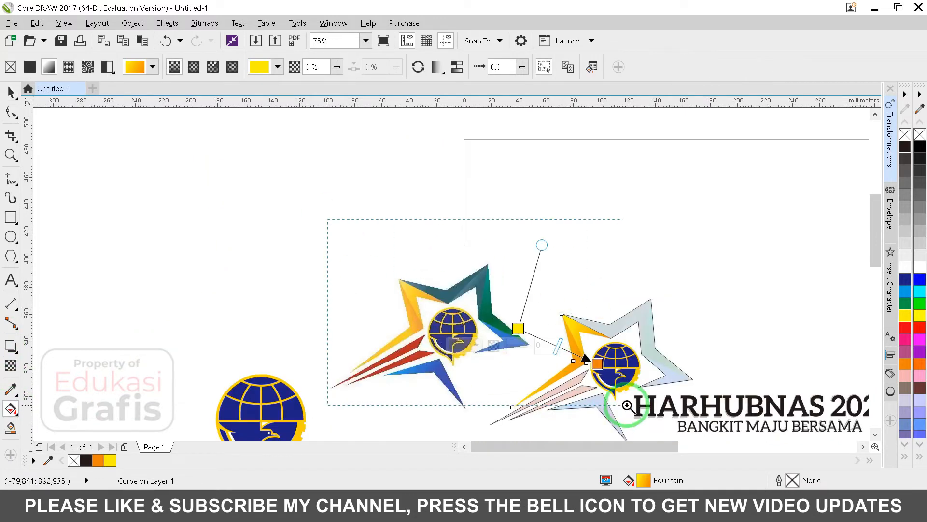
scroll(627, 406, up, 3)
drag(479, 309, 465, 405)
drag(624, 374, 646, 326)
drag(467, 404, 474, 396)
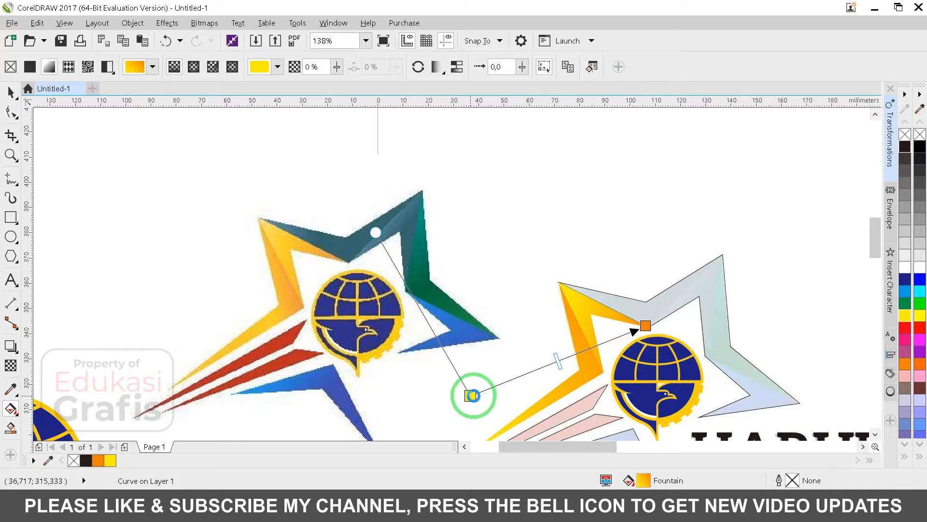
drag(645, 326, 660, 324)
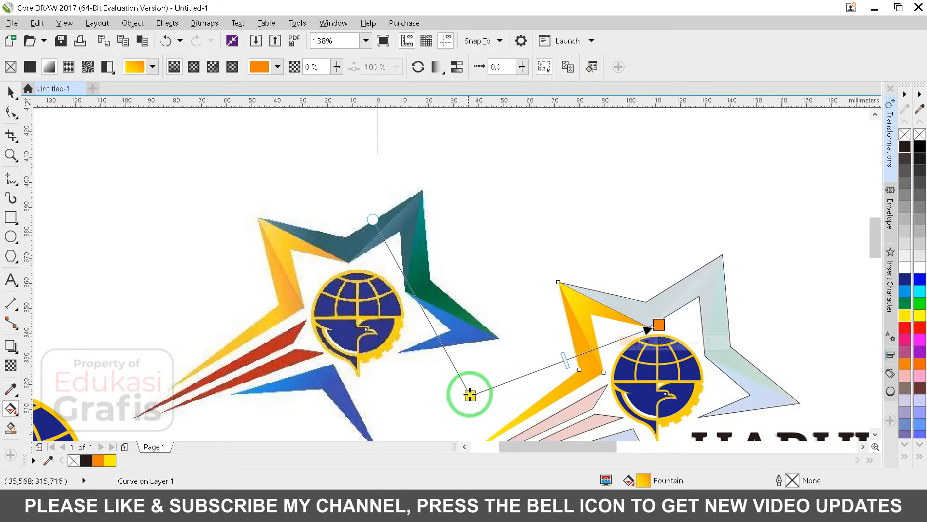
drag(470, 395, 475, 392)
key(space)
Change the snapping setting and draw a closed five-point shape whose one edge joins the star's top-right tip to the inner corner above the emblem.
click(670, 300)
key(F2)
drag(546, 213, 752, 344)
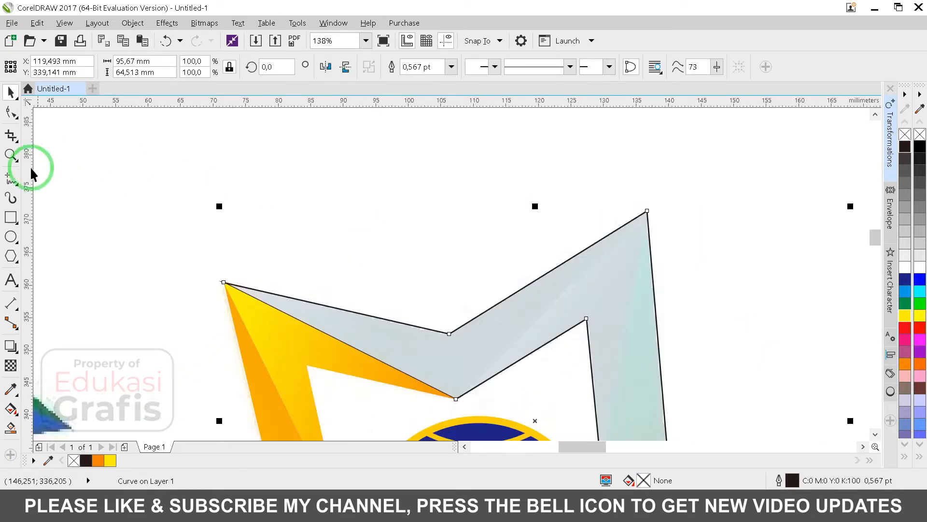
click(500, 42)
click(501, 153)
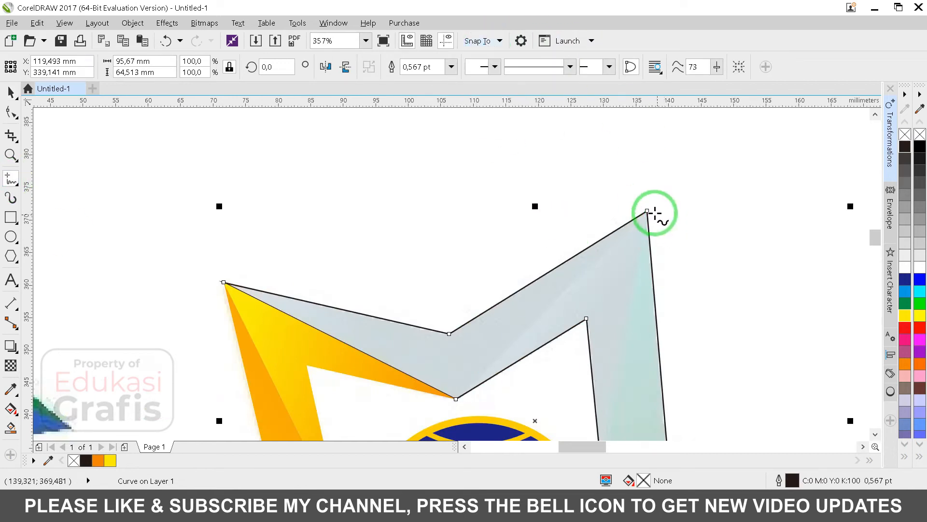
click(456, 399)
click(387, 418)
click(122, 250)
double_click(345, 227)
click(647, 210)
Intersect the five-point shape with the remaining star outline to create the upper facet between the two top tips.
key(space)
shift+click(624, 278)
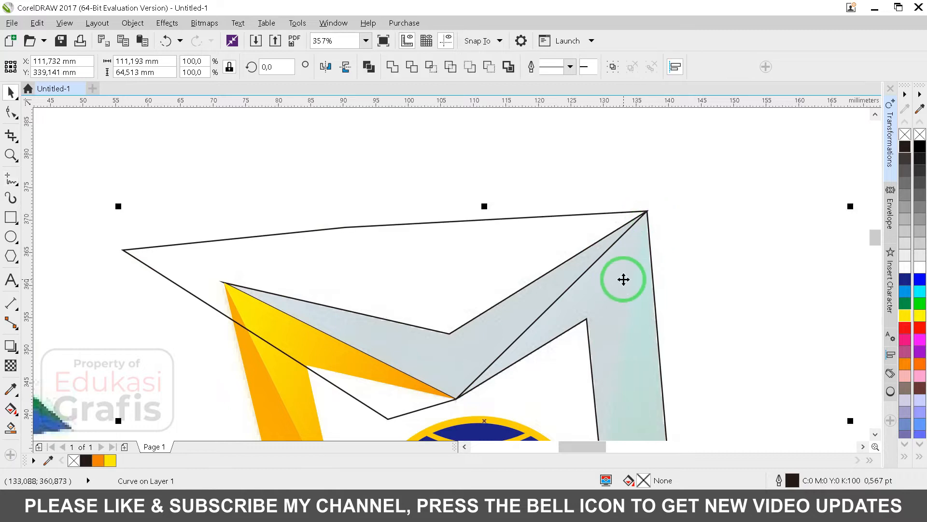
click(432, 68)
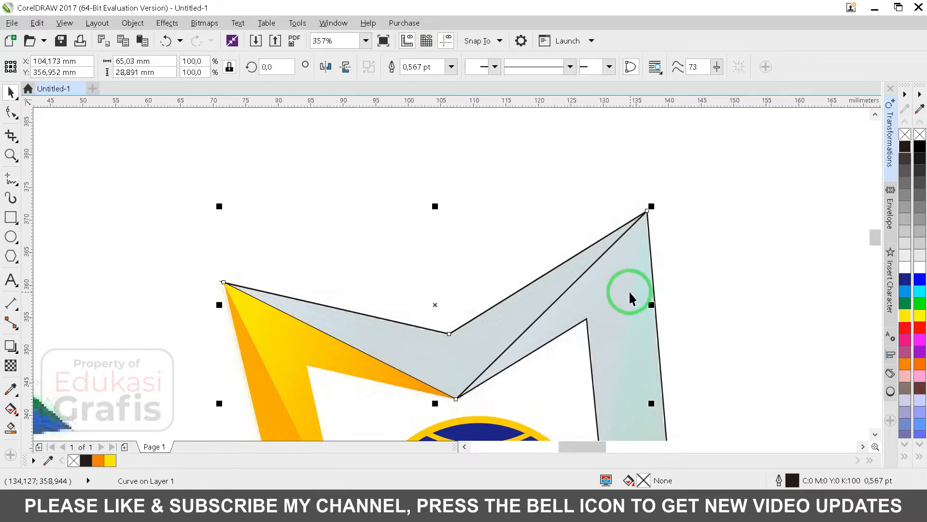
Give the upper facet a linear gradient with colours sampled from the reference star, starting at #5F8985 and ending in dark teal.
scroll(531, 292, down, 3)
scroll(478, 308, up, 4)
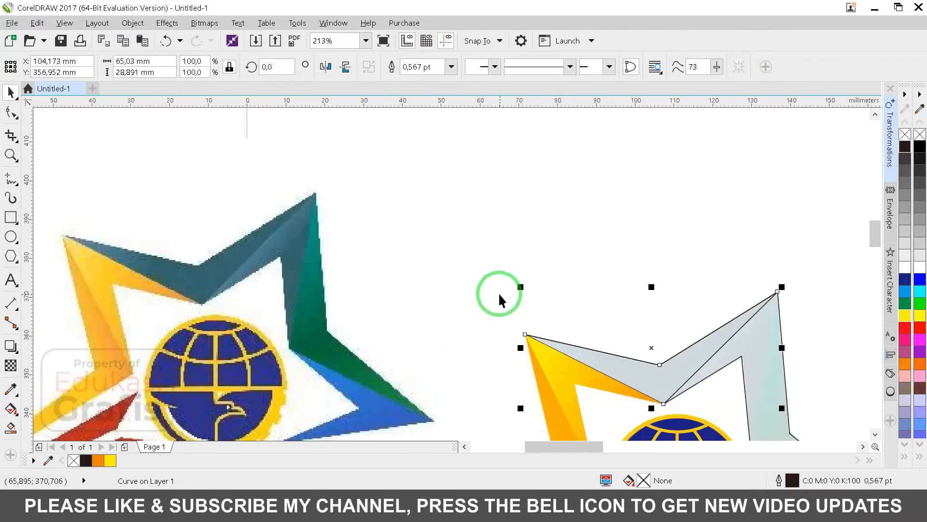
key(g)
drag(723, 368, 742, 373)
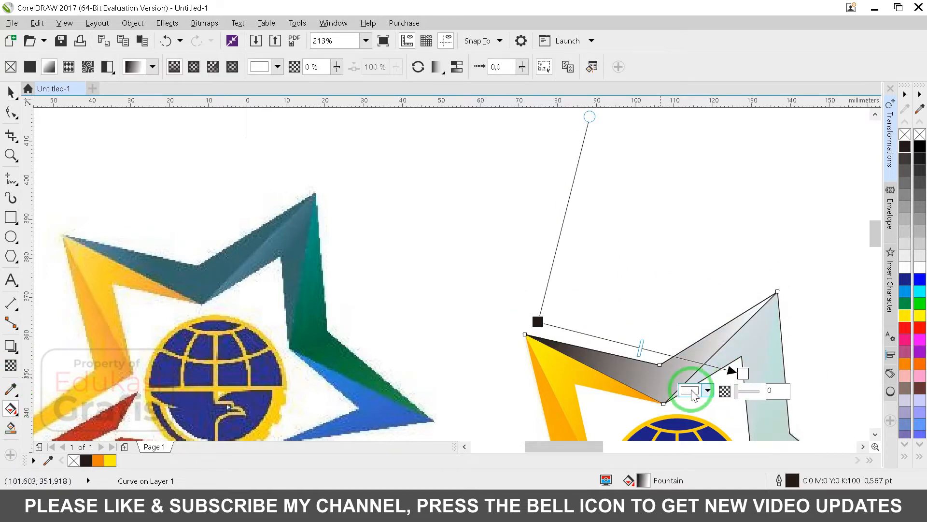
click(708, 391)
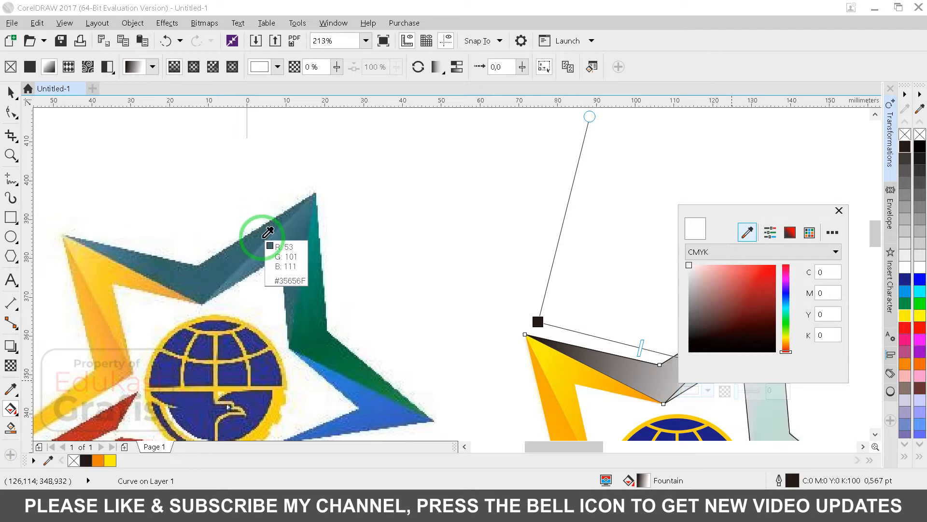
click(321, 263)
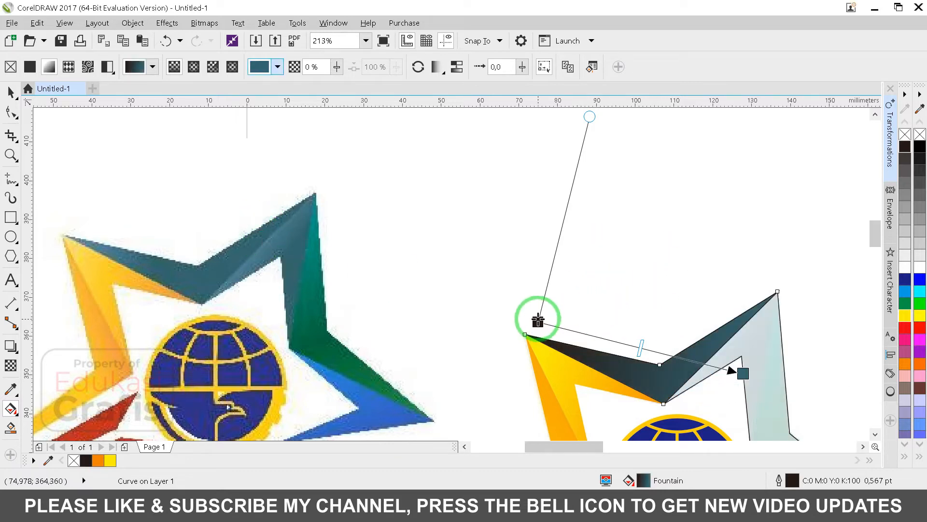
click(526, 334)
click(502, 338)
click(542, 181)
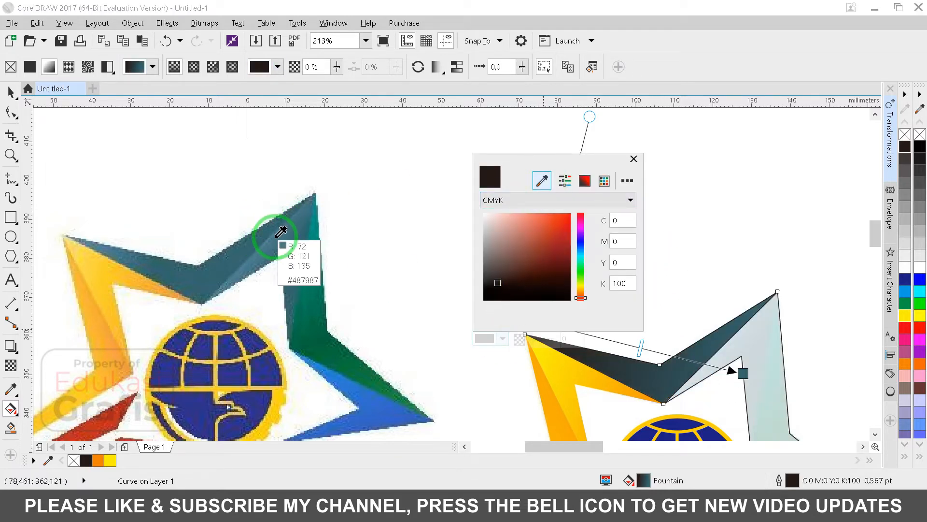
click(99, 239)
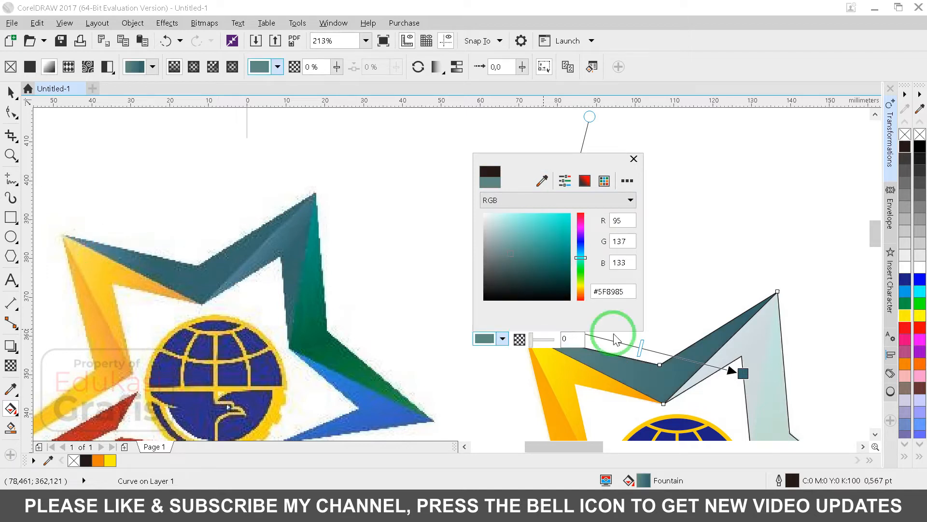
Shorten the upper facet's gradient by moving both of its ends inward.
drag(744, 372, 709, 363)
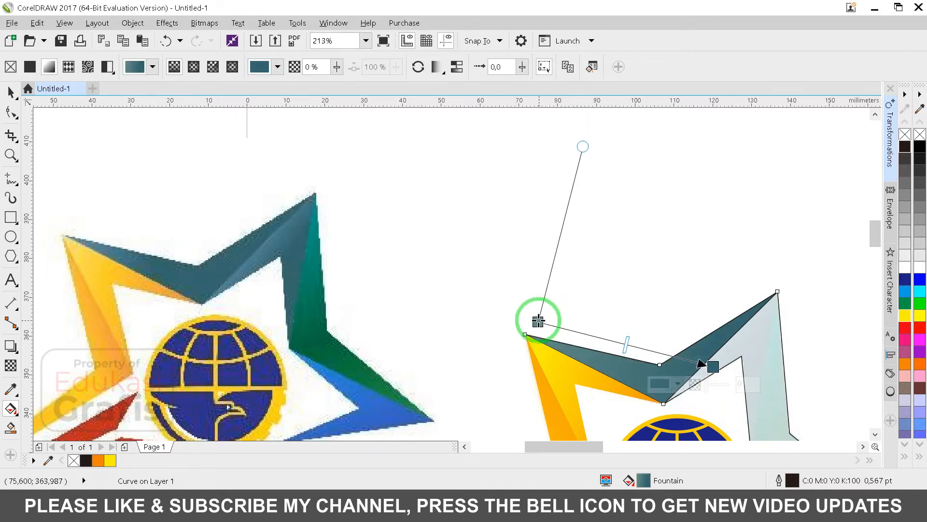
drag(537, 321, 584, 308)
drag(714, 367, 672, 363)
Remove the teal facet's outline and trim its area out of the remaining star outline.
key(space)
click(765, 353)
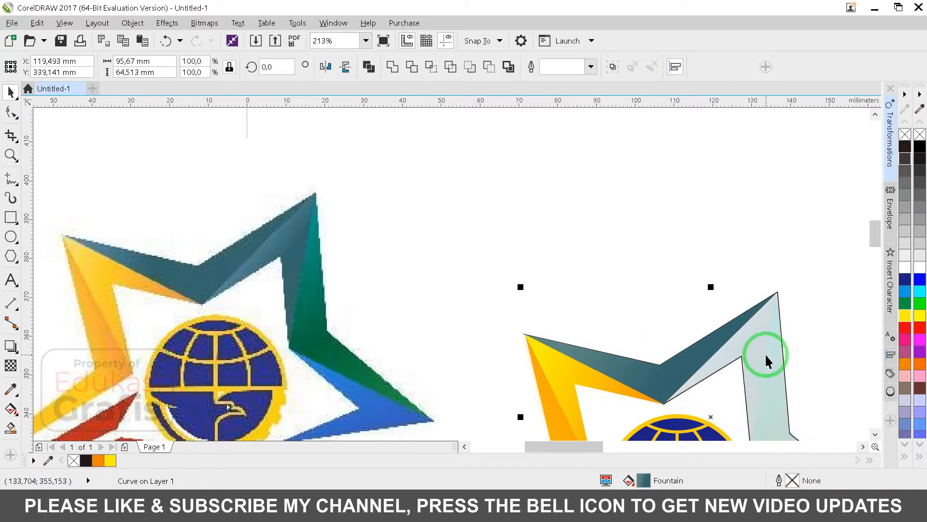
click(769, 345)
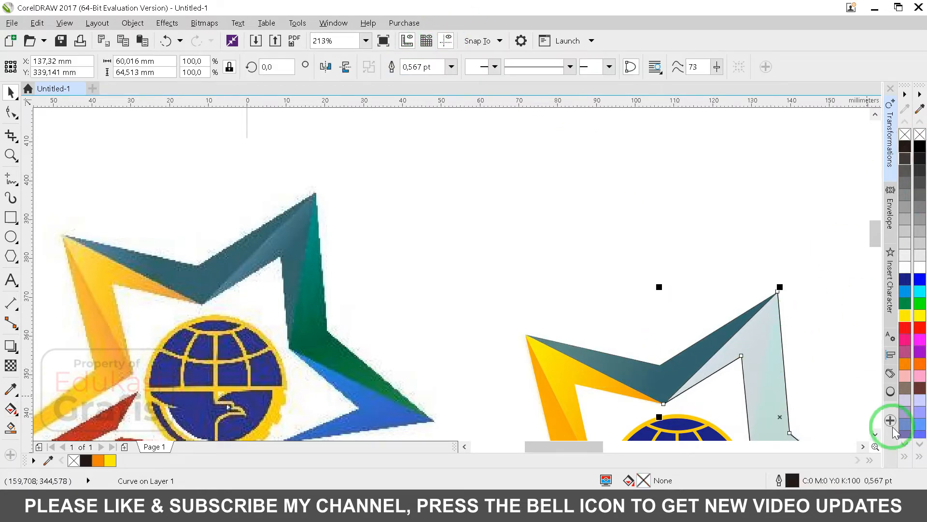
Draw a closed five-point shape whose one edge runs from the top-right tip to the right arm's inner corner.
click(875, 434)
drag(668, 238, 850, 421)
click(10, 178)
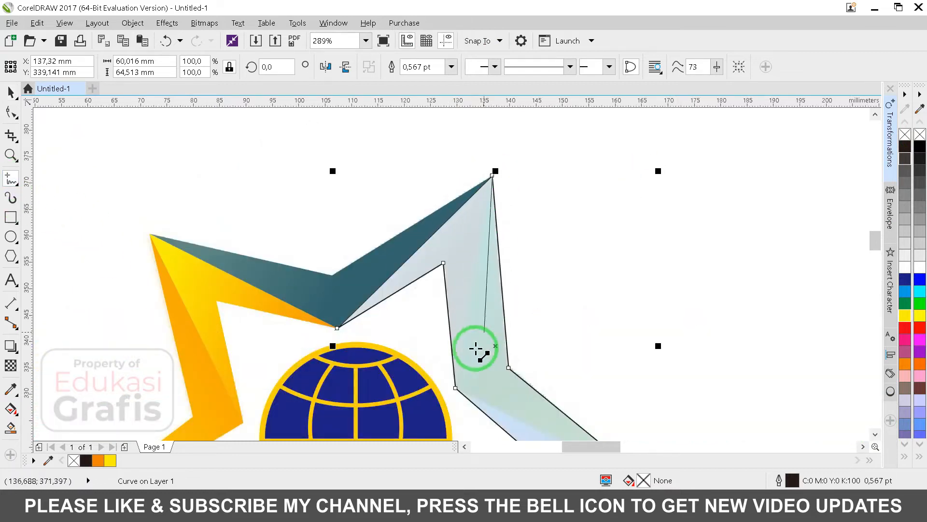
click(455, 387)
click(233, 365)
click(347, 140)
click(565, 137)
click(492, 176)
Intersect the new shape with the remaining star outline and delete the leftover helper shape.
key(space)
shift+click(490, 281)
click(433, 67)
key(Delete)
Trim the new inner facet's area out of the remaining green and blue part of the star outline.
click(499, 279)
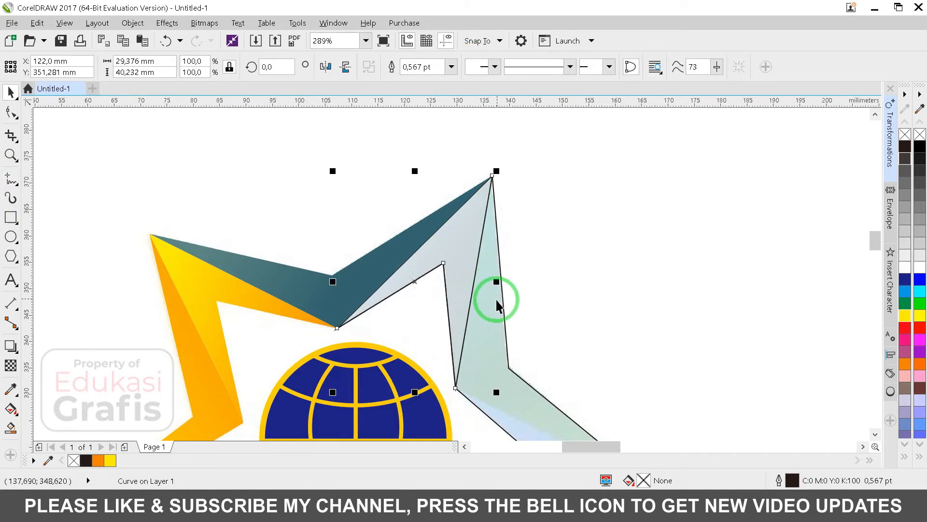
shift+click(497, 300)
click(412, 67)
Copy the teal facet's fill and outline properties to the inner facet below the top-right tip.
scroll(468, 234, down, 5)
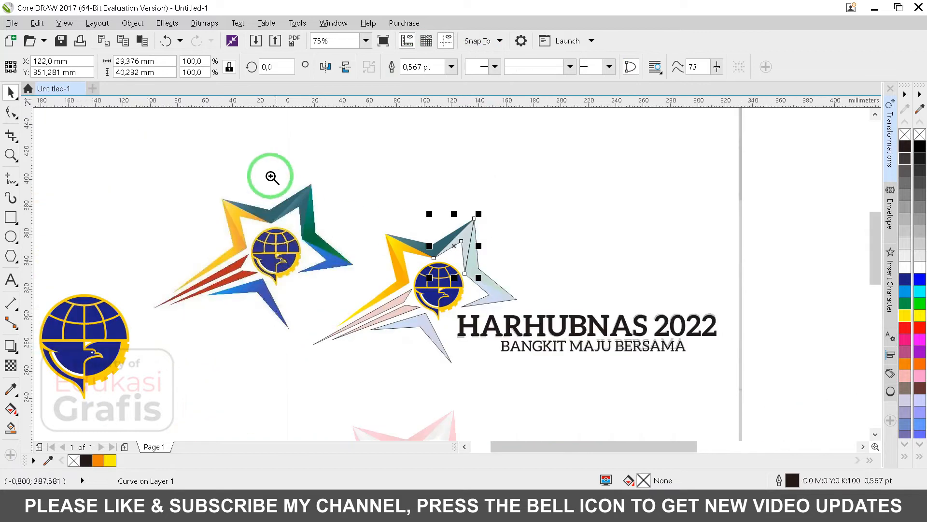
scroll(532, 293, up, 4)
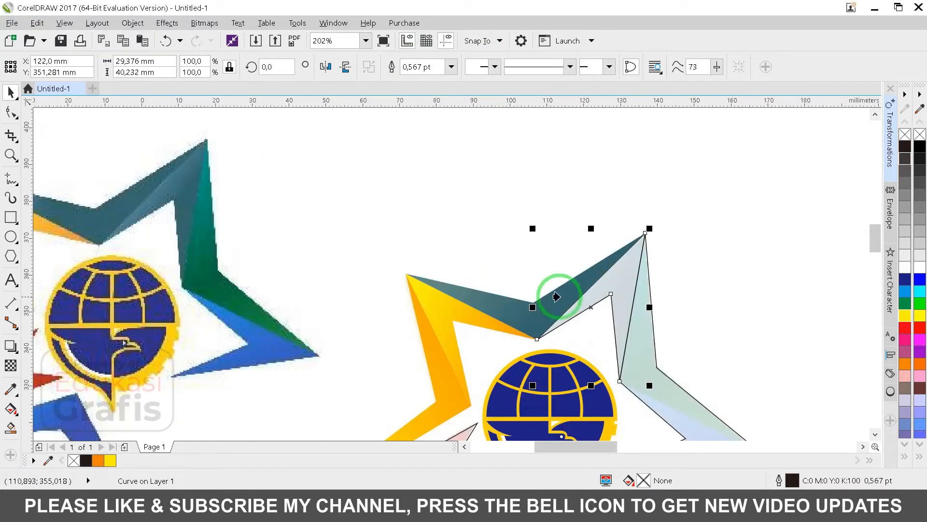
click(558, 301)
Set the start colour of the inner facet's gradient to #578595, sampled from the reference star.
click(15, 408)
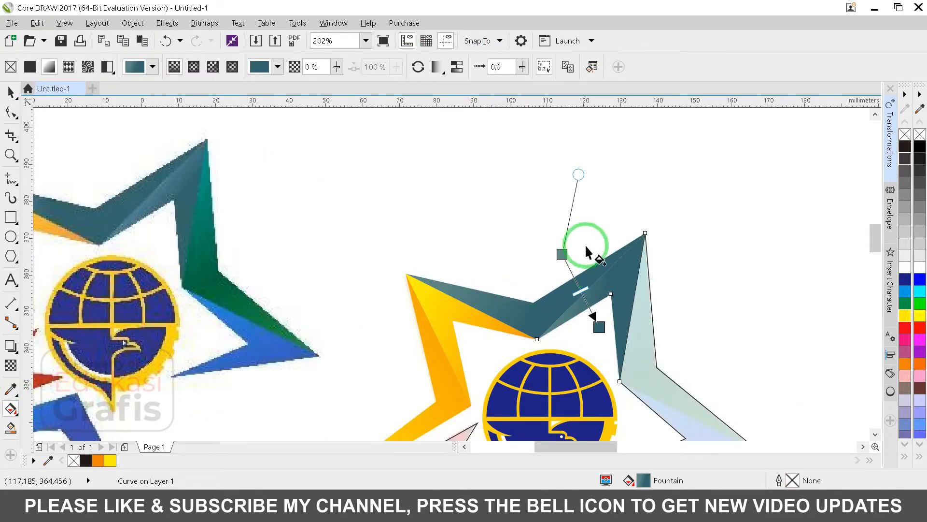
click(577, 251)
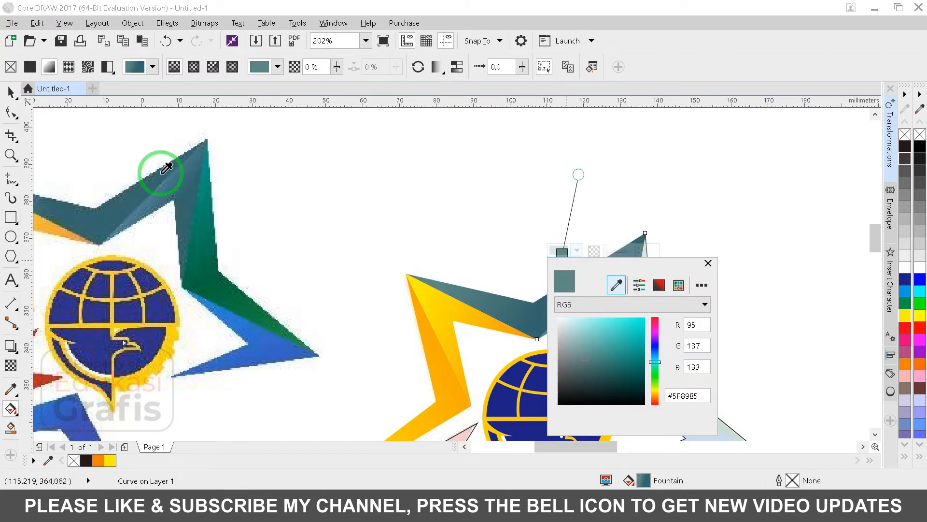
click(160, 188)
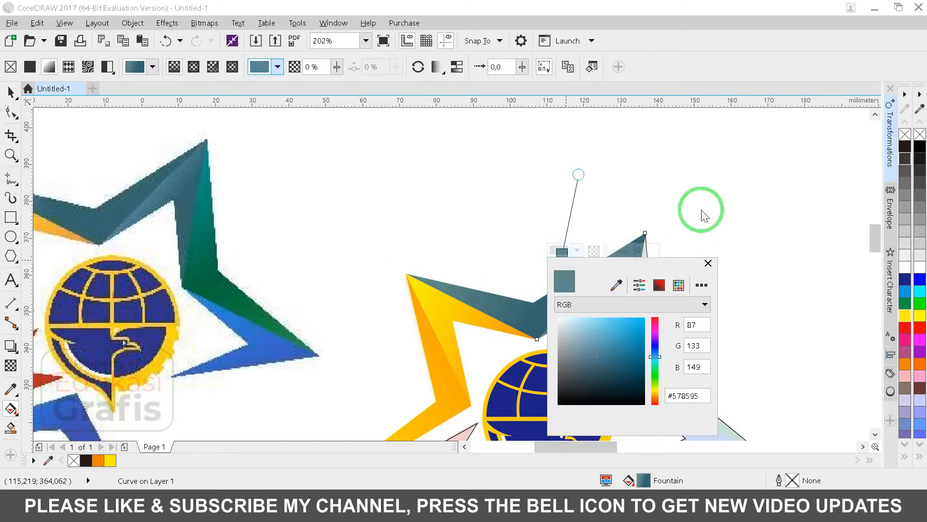
click(701, 210)
Rotate and reposition the inner facet's gradient so the lighter teal runs along its edge with the upper facet and darkens toward the lower right.
drag(603, 324, 632, 308)
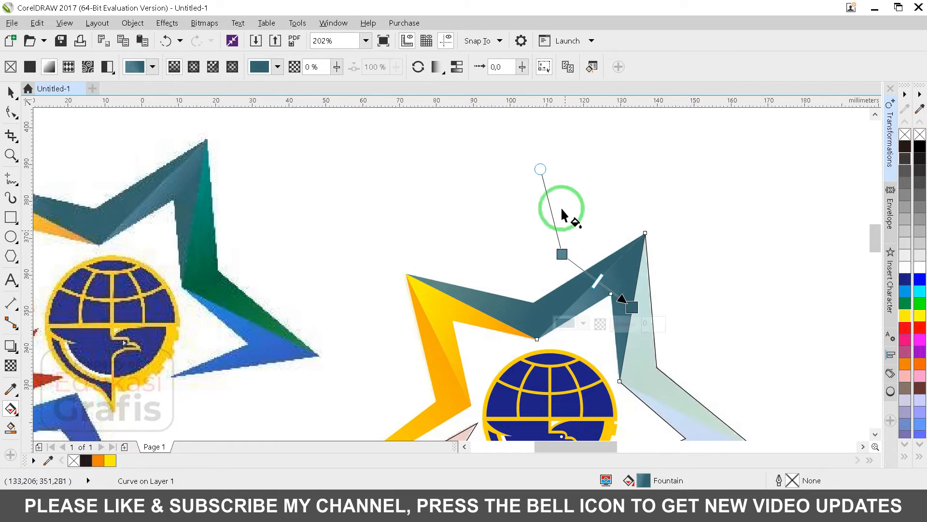
drag(551, 167, 617, 188)
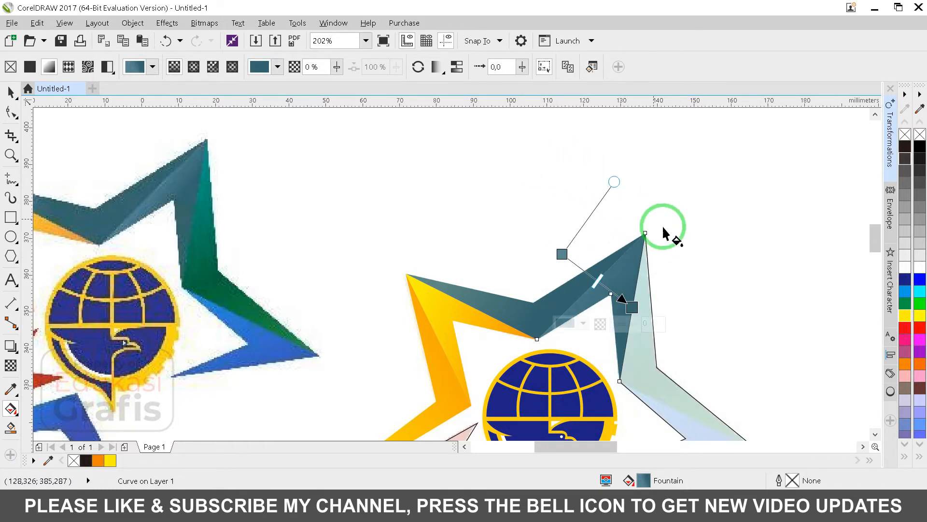
drag(562, 254, 591, 272)
drag(631, 307, 630, 302)
drag(692, 331, 690, 331)
drag(383, 262, 401, 286)
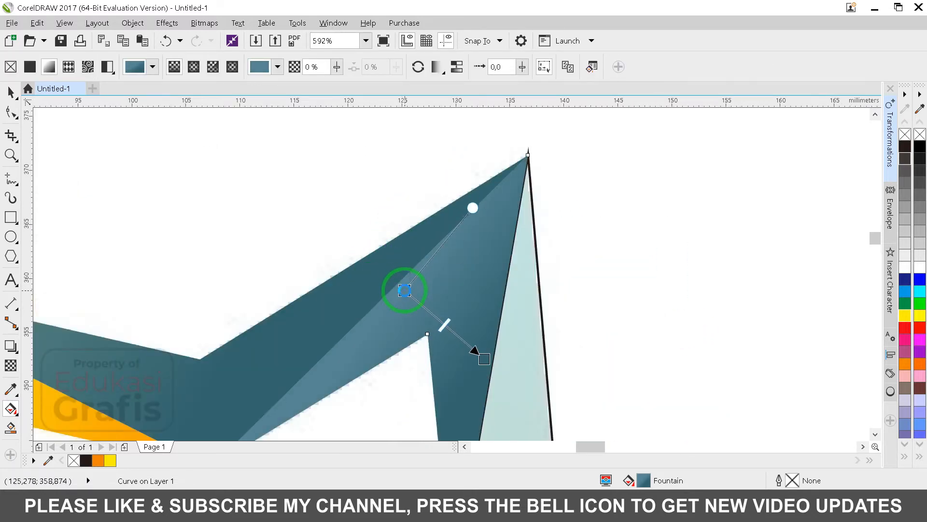
key(space)
scroll(493, 210, down, 2)
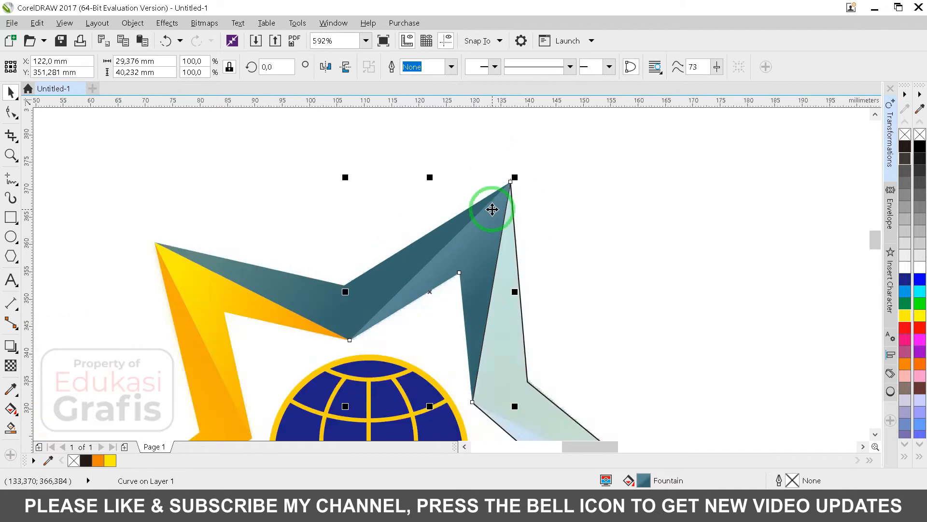
Draw a straight line along the green and blue border, from the inner corner below the teal facet to the star's right tip.
scroll(492, 210, down, 2)
click(508, 215)
key(F2)
mouse_move(273, 147)
mouse_down()
mouse_move(512, 284)
mouse_move(587, 293)
mouse_up()
key(F2)
drag(531, 253, 749, 436)
key(F5)
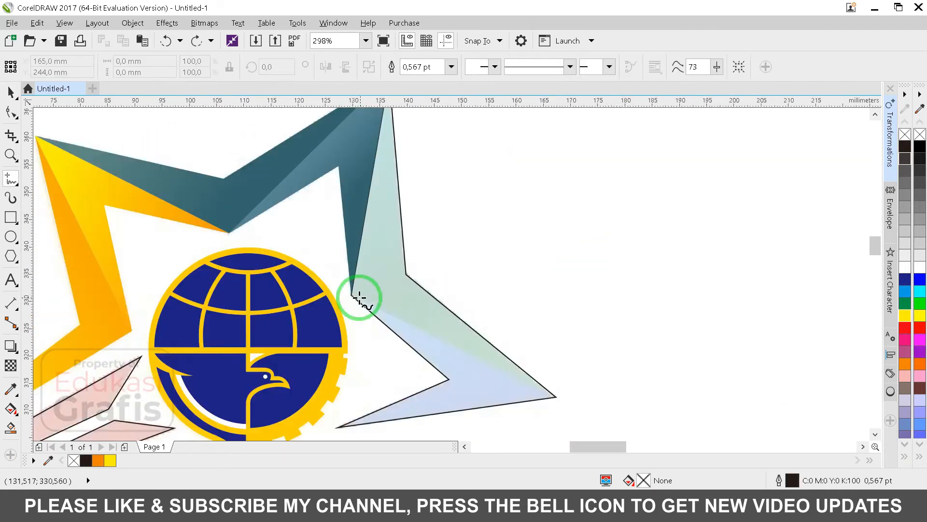
double_click(556, 397)
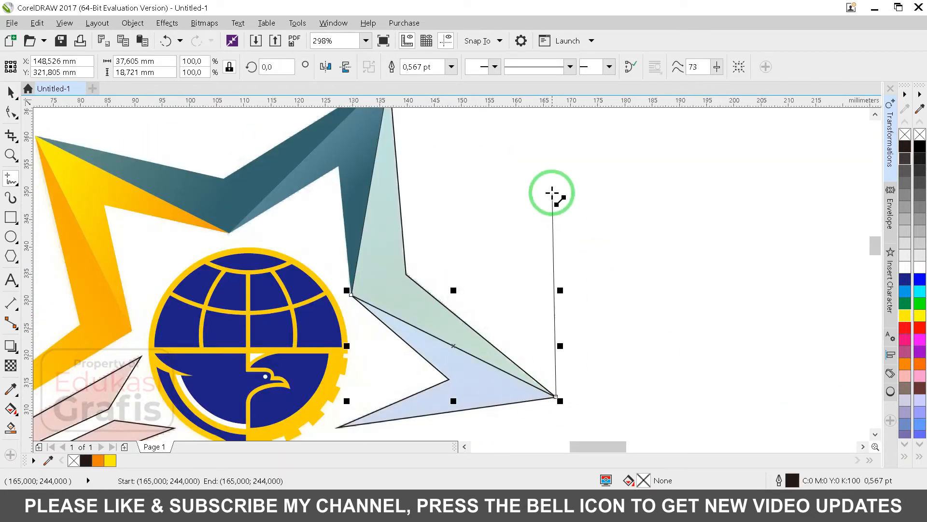
Extend the line into a closed cutting shape, about 83 by 76 mm, enclosing the star's green part.
click(552, 193)
scroll(553, 194, down, 2)
key(F2)
drag(456, 135, 647, 305)
click(354, 272)
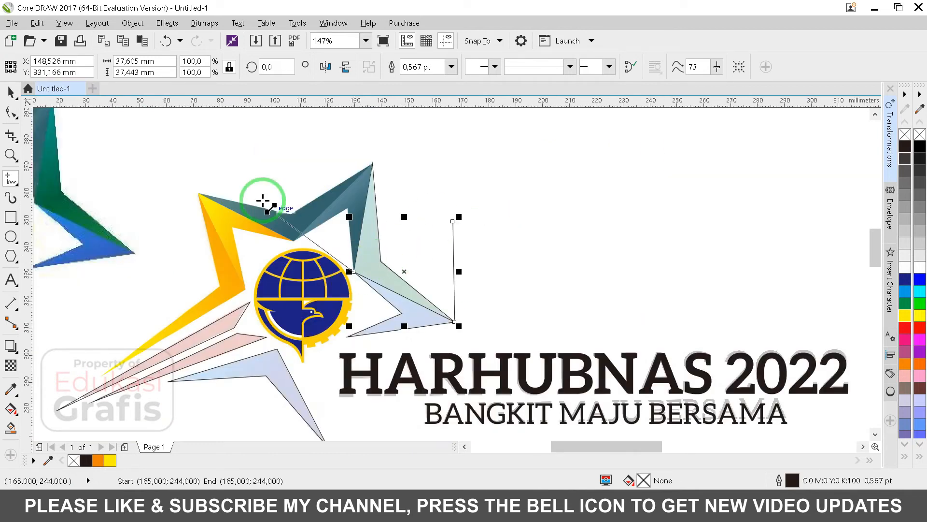
double_click(231, 159)
double_click(405, 117)
click(452, 220)
key(space)
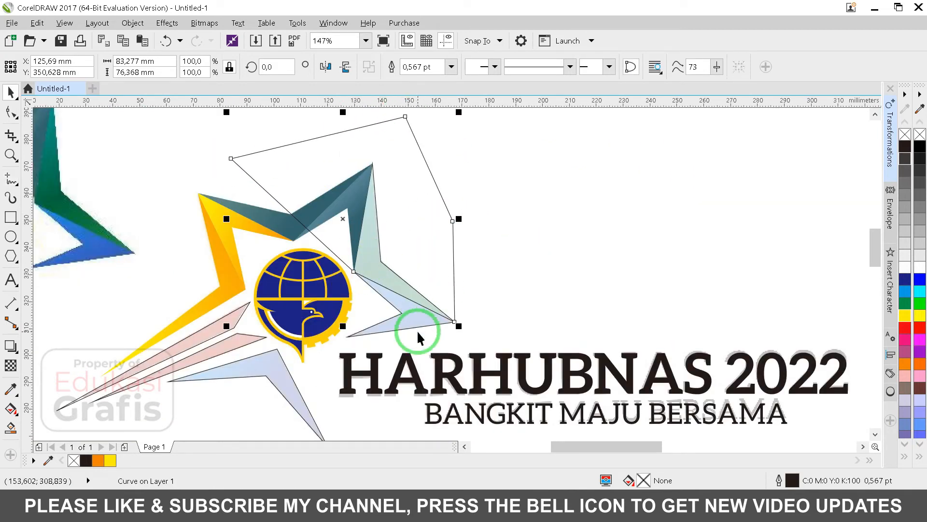
Intersect the closed cutting shape with the remaining star outline to create the green facet, and delete the cutting shape.
shift+click(418, 322)
click(431, 65)
click(435, 227)
key(Delete)
Trim the new green facet's area out of the remaining outline, leaving only the blue part.
click(387, 268)
shift+click(414, 319)
click(412, 66)
Apply a linear gradient to the green facet, running from its upper tip down toward its lower arm.
click(368, 251)
scroll(368, 250, down, 1)
key(F2)
drag(182, 159, 471, 306)
click(15, 415)
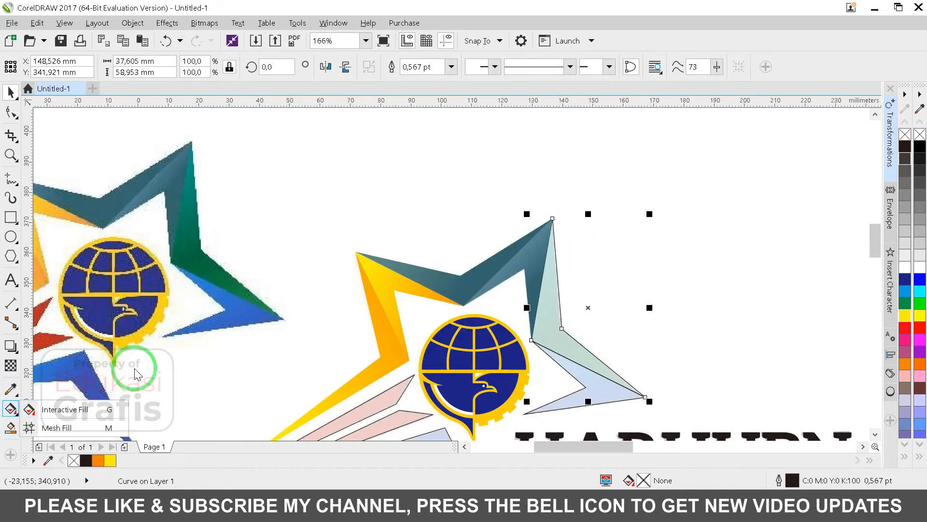
drag(602, 382, 604, 382)
key(space)
key(space)
mouse_move(604, 378)
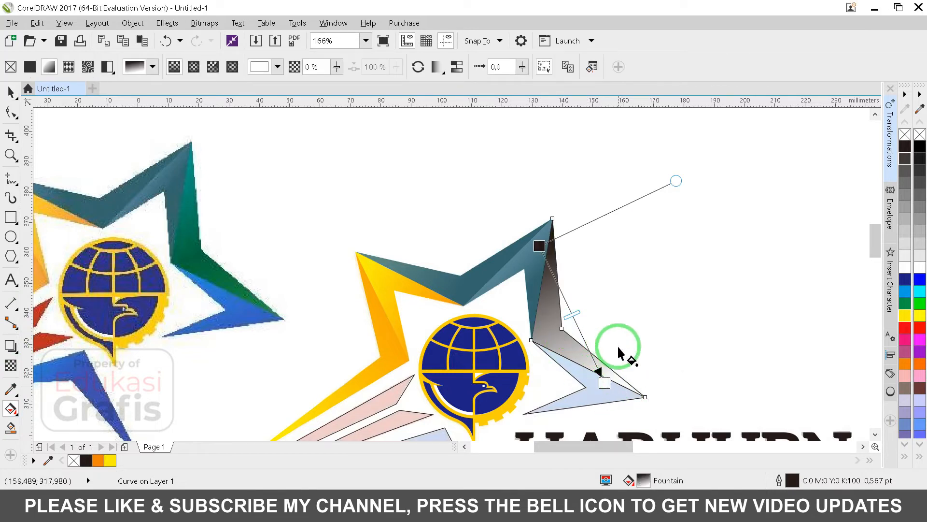
Set the green facet's gradient end colour to the green sampled near the reference star's right tip, and its start colour to white.
click(619, 379)
click(659, 221)
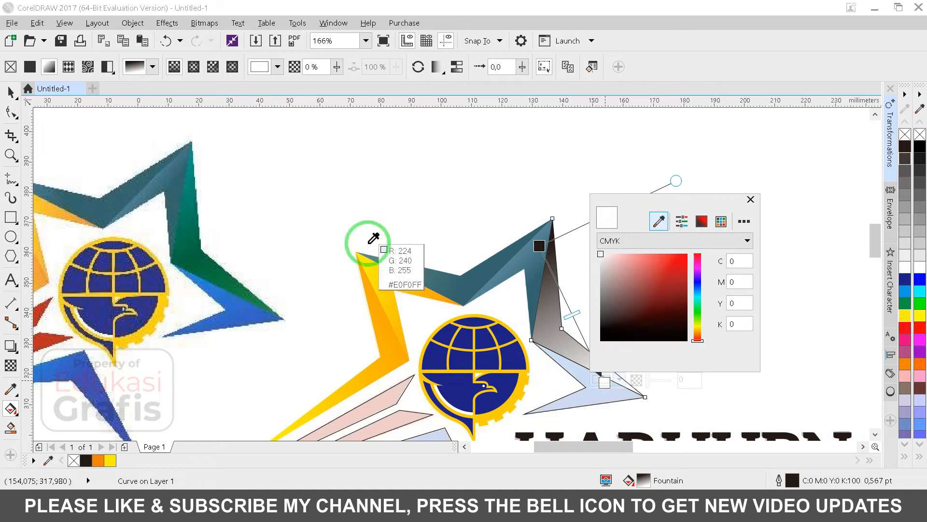
click(257, 300)
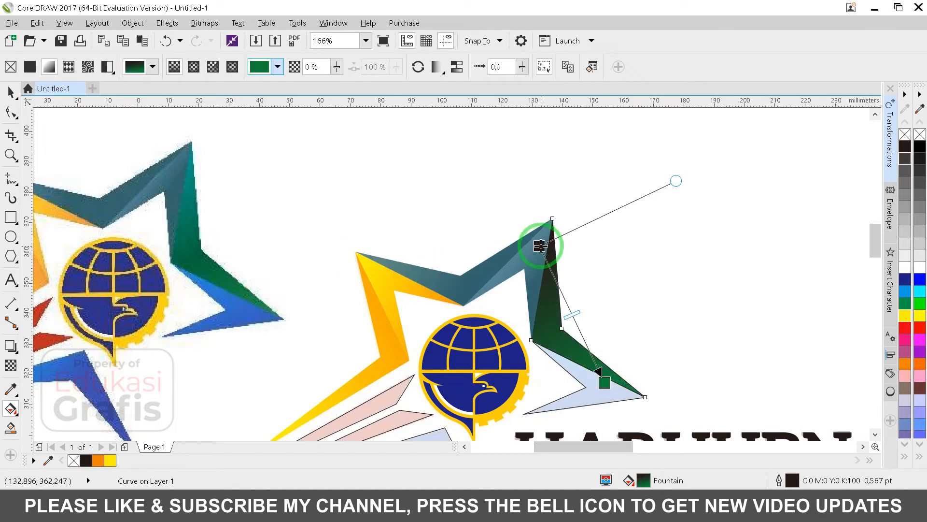
click(918, 269)
Shorten and rotate the green facet's gradient to run across its upper arm from the teal border, and remove the facet's outline.
drag(604, 382, 584, 287)
drag(539, 246, 520, 271)
drag(583, 286, 557, 283)
key(space)
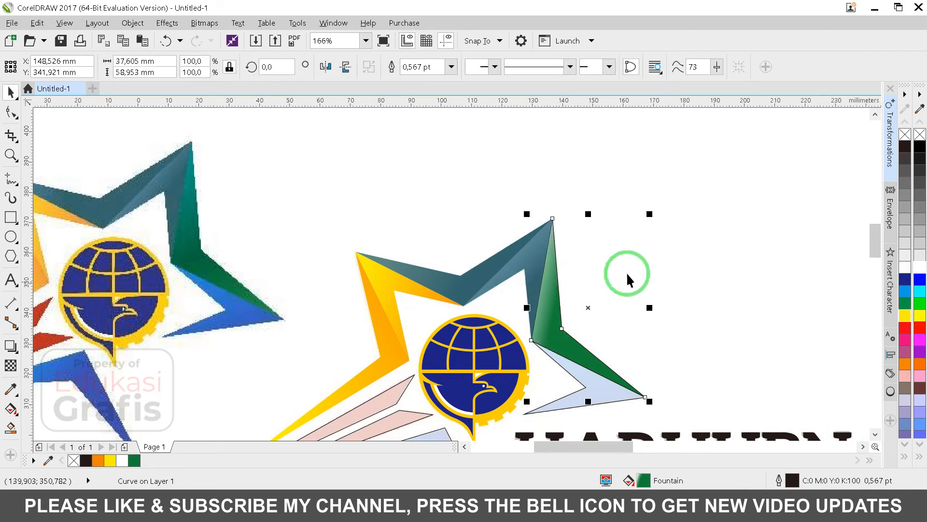
right_click(920, 135)
Move the white start of the green facet's gradient slightly farther away from its edge with the teal facet.
key(space)
key(F2)
drag(466, 227, 661, 337)
key(space)
key(space)
drag(324, 241, 306, 236)
key(space)
Apply a linear gradient to the blue facet below the green one, running upward from its lower edge.
scroll(487, 294, down, 2)
key(F2)
drag(165, 231, 506, 369)
key(space)
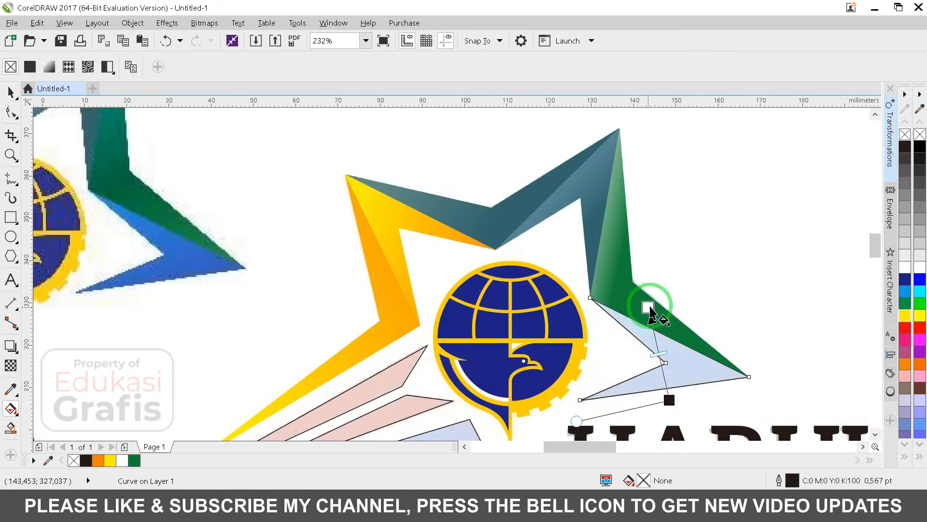
drag(665, 299, 669, 399)
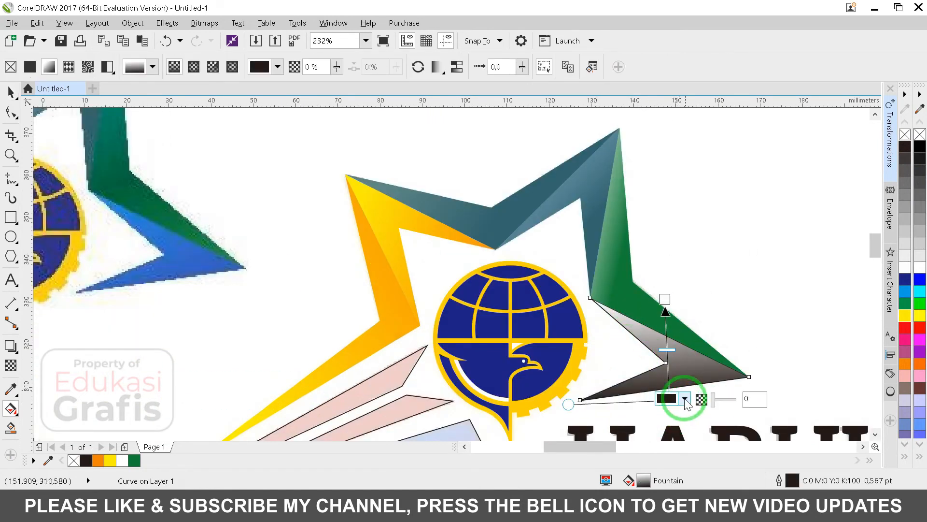
Set the blue facet's gradient start to #3F65AE and its end to a lighter blue, both sampled from the reference, and remove its outline.
click(685, 399)
click(722, 241)
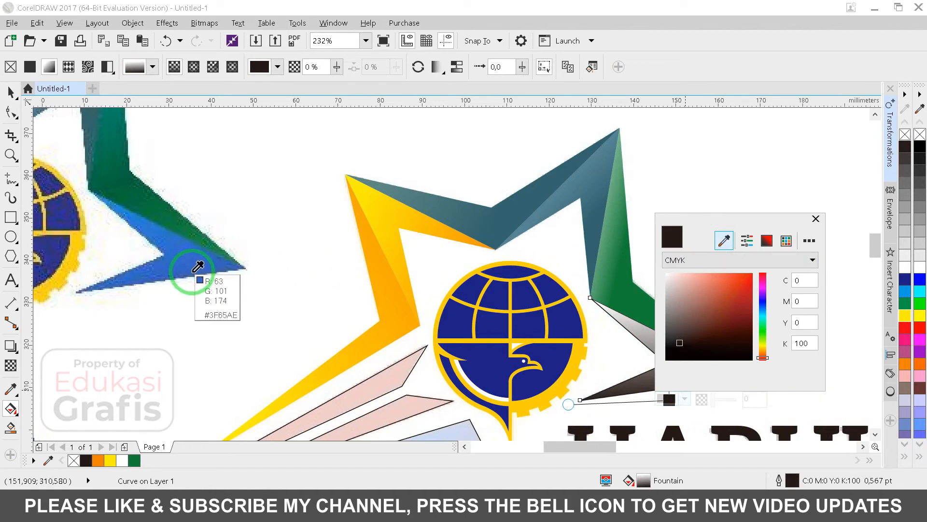
click(197, 268)
click(664, 298)
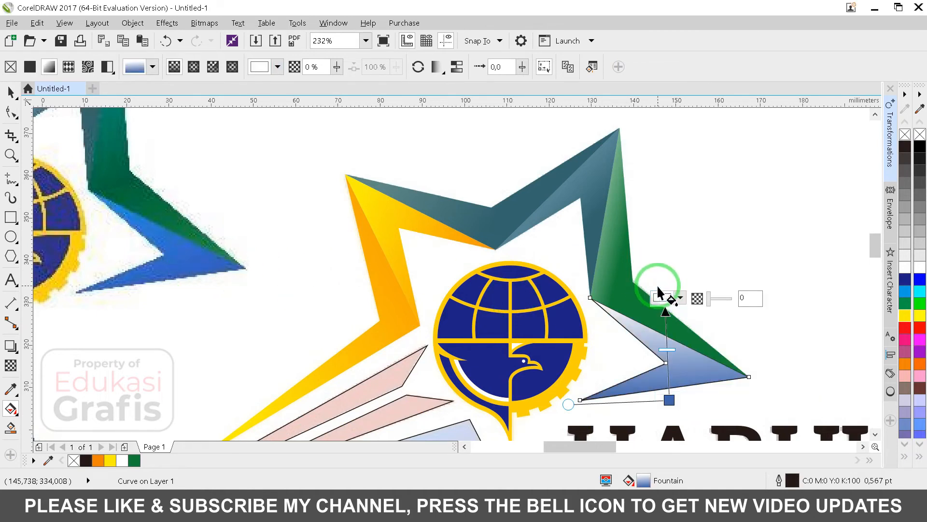
click(681, 298)
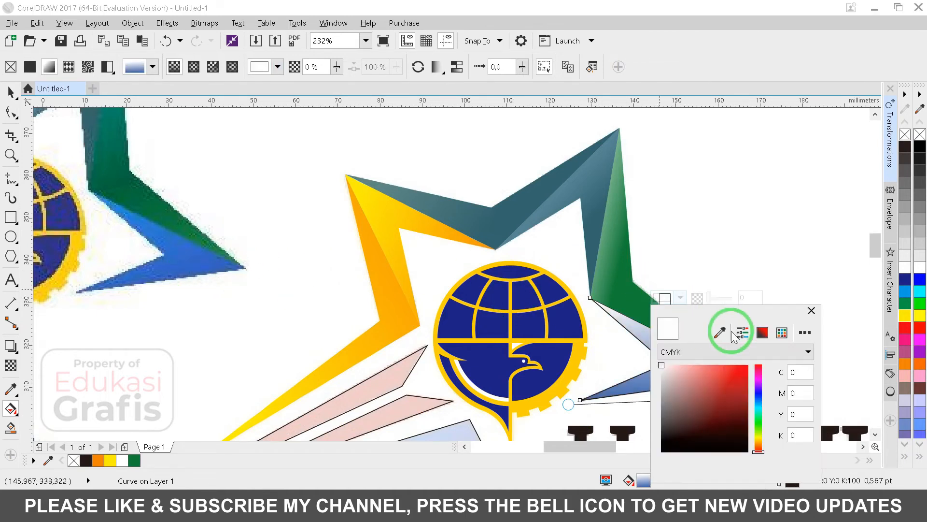
click(119, 205)
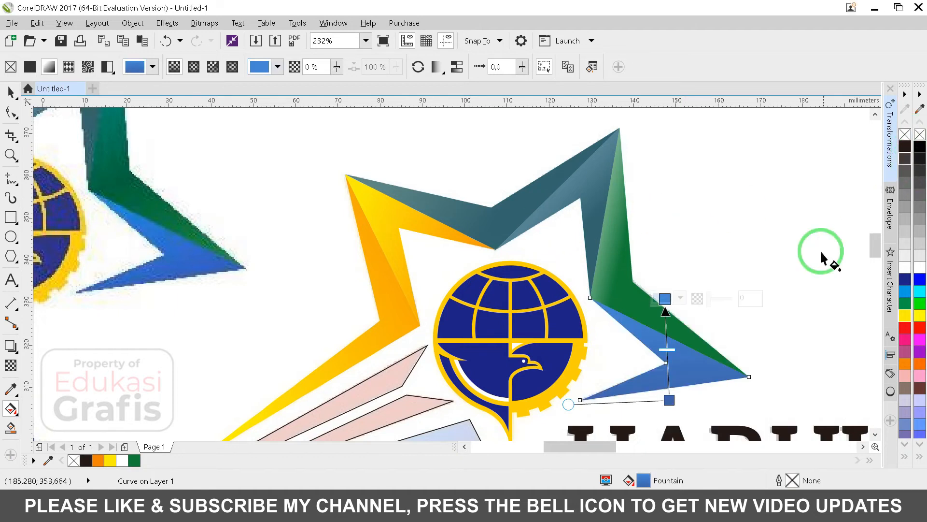
Tilt the blue facet's gradient so the lighter blue lies toward the upper inner corner and the darker blue along the lower edge.
key(space)
scroll(774, 267, down, 2)
drag(793, 366, 823, 380)
key(g)
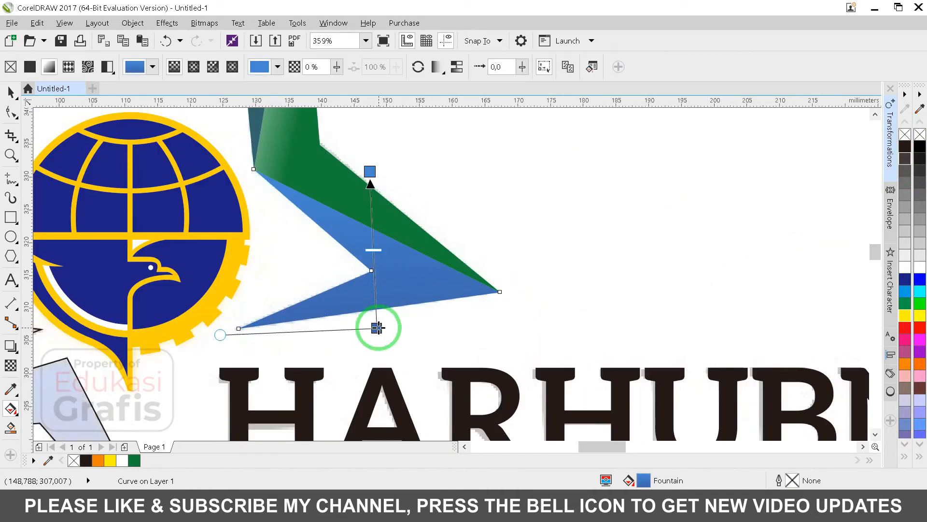
drag(378, 328, 390, 312)
drag(369, 171, 341, 150)
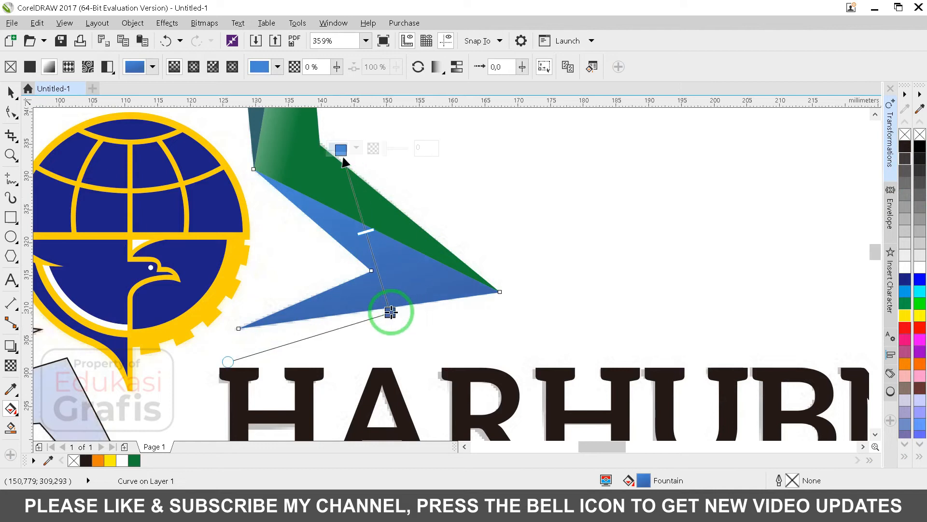
click(390, 312)
click(505, 226)
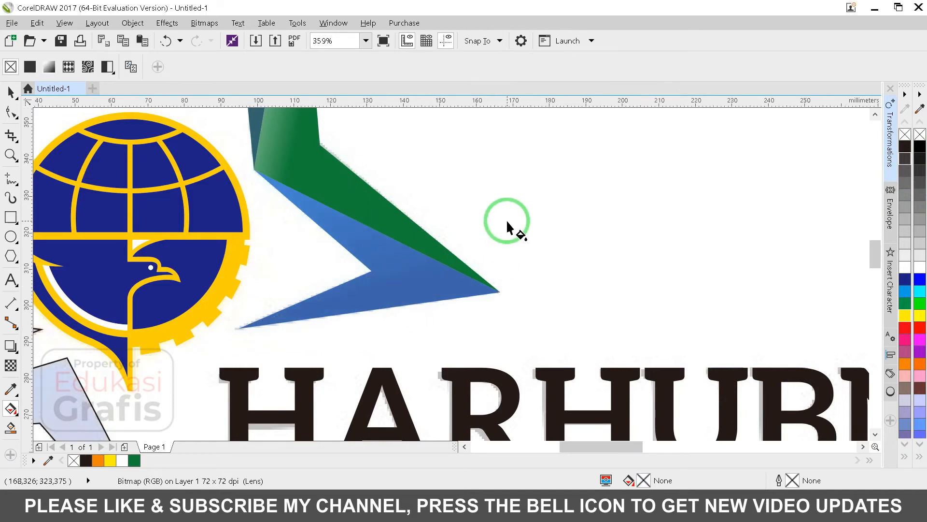
Add a brighter green colour stop at about 71% of the green facet's gradient.
scroll(507, 222, down, 2)
key(F2)
drag(538, 308, 576, 344)
click(620, 215)
key(space)
key(space)
scroll(596, 153, up, 3)
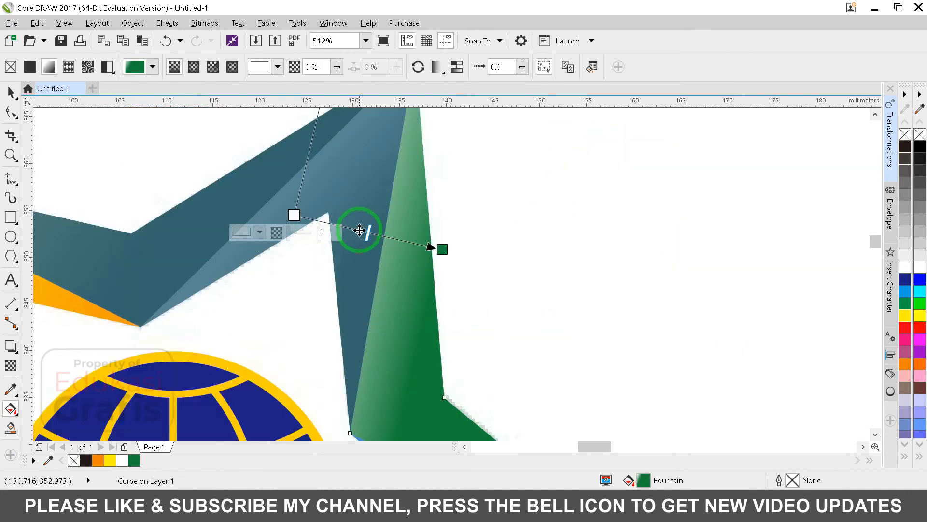
double_click(399, 239)
click(904, 305)
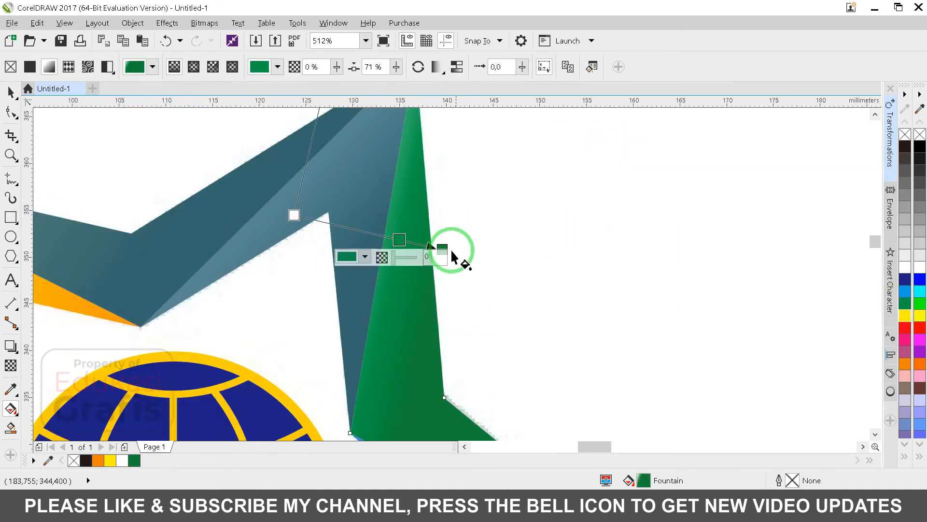
Shorten the green facet's gradient by moving both ends inward, bringing the white start closer to the teal border.
drag(442, 249, 435, 248)
drag(294, 215, 341, 227)
key(space)
Fill the two pink stripes at the star's lower left with red (C0 M100 Y100 K0) and remove their outlines.
scroll(340, 227, down, 1)
scroll(341, 227, down, 3)
click(368, 228)
key(F2)
drag(115, 169, 440, 354)
click(480, 306)
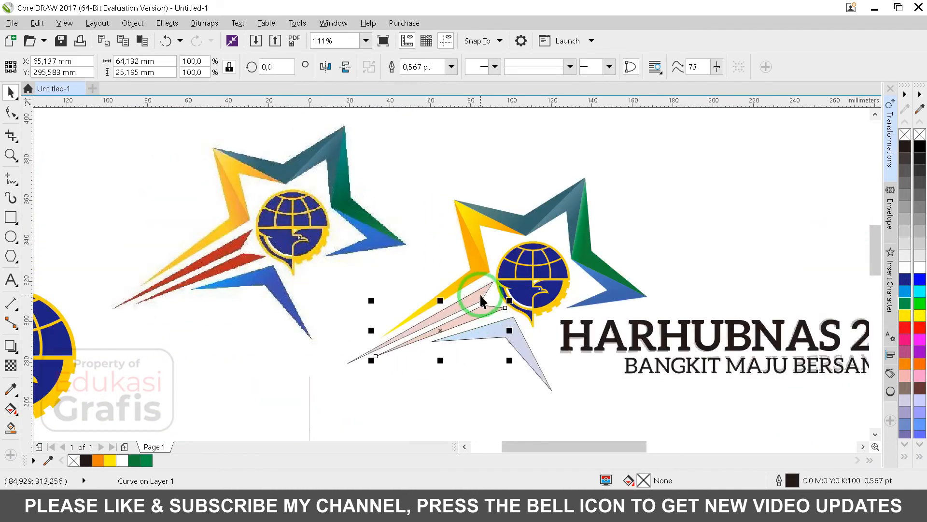
shift+click(480, 300)
click(905, 327)
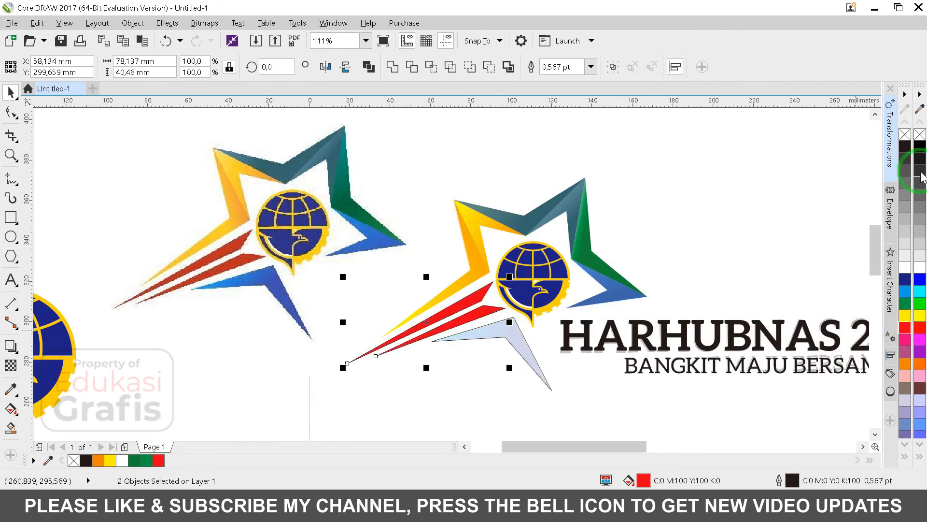
right_click(919, 134)
Copy the fill and outline properties of the star's right blue facet to the pale blue shape below the emblem.
click(530, 354)
key(alt+e)
key(m)
click(493, 283)
click(614, 296)
Set the start colour of the lower blue shape's gradient to #3D4BB4, sampled from the reference logo.
click(525, 348)
click(380, 250)
drag(547, 380, 688, 416)
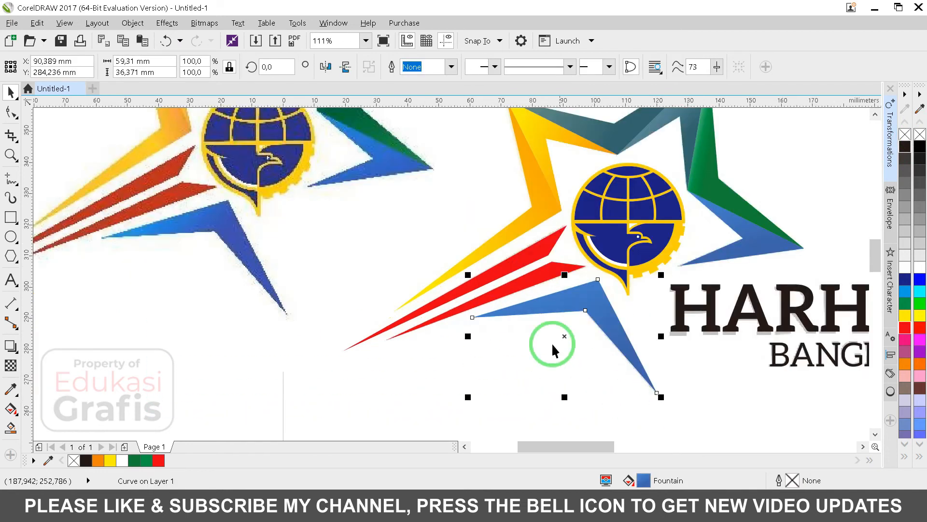
click(11, 409)
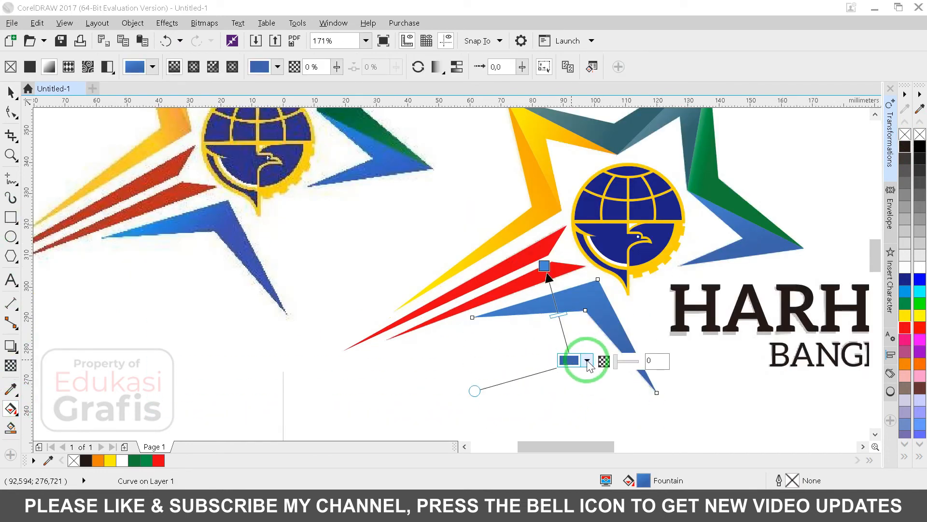
click(588, 362)
click(627, 204)
click(266, 279)
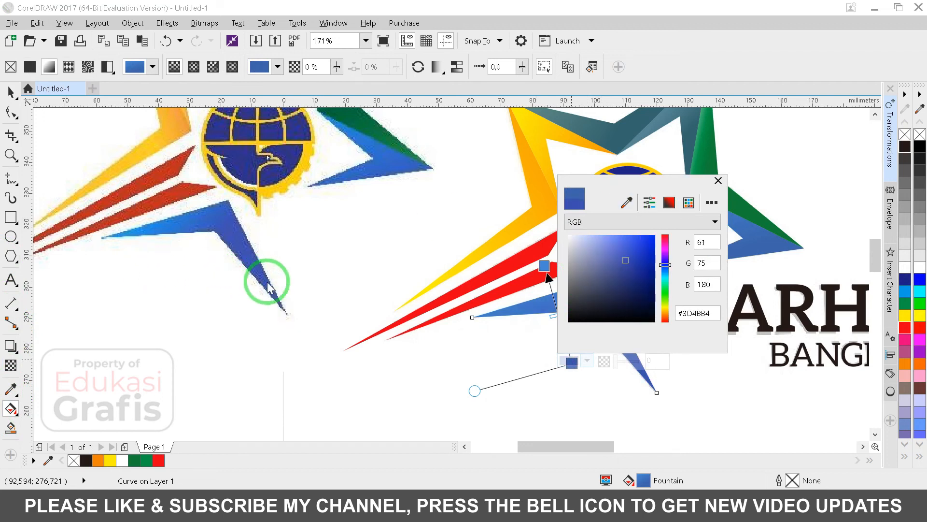
click(602, 391)
Shorten the lower blue shape's gradient by moving its dark start upward.
click(602, 310)
key(space)
key(space)
drag(572, 361, 578, 339)
key(space)
Copy the lower blue shape's fill and outline properties to the blue facet at the star's right tip.
click(734, 251)
key(alt+e)
key(m)
key(Return)
click(622, 342)
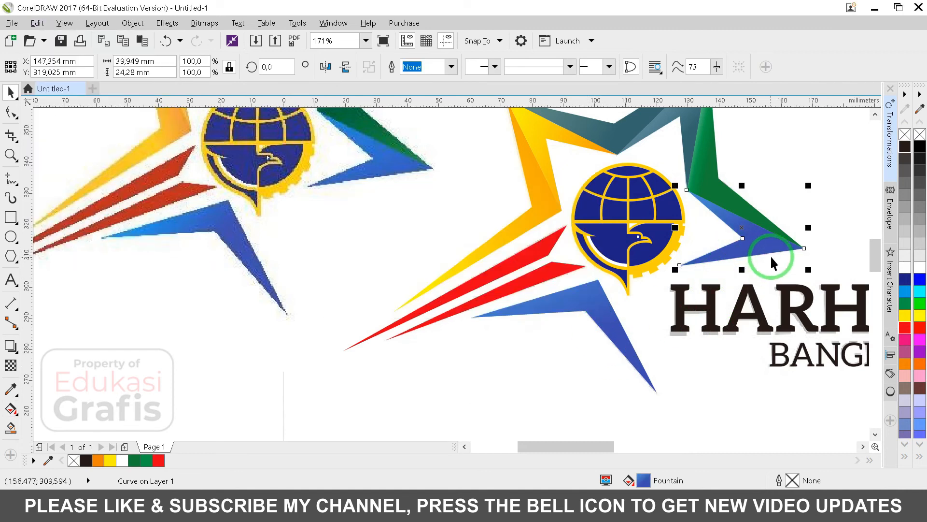
Reposition both ends of the right blue facet's gradient so the lighter blue stays near the inner corner beside the green facet.
drag(849, 298, 849, 298)
click(10, 408)
drag(406, 172, 441, 198)
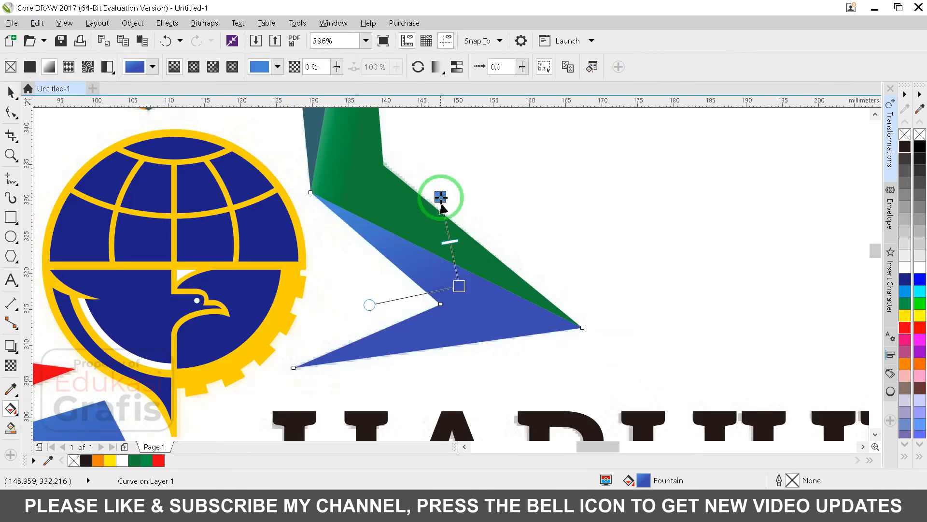
drag(461, 287, 424, 281)
click(488, 285)
drag(440, 198, 437, 220)
key(space)
Delete the faded tracing bitmap beneath the coloured vector logo and the leftover helper objects around it.
click(574, 245)
scroll(573, 245, down, 3)
key(F2)
drag(241, 140, 810, 382)
key(Delete)
click(585, 237)
key(Delete)
click(331, 211)
key(Delete)
scroll(391, 254, down, 2)
click(266, 285)
key(Delete)
Move the reference bitmap clear of the vector logo for a side-by-side comparison, and delete the reference.
mouse_move(663, 248)
mouse_down()
mouse_move(241, 251)
mouse_move(263, 256)
mouse_up()
key(F2)
mouse_move(124, 209)
mouse_down()
mouse_move(480, 322)
mouse_move(542, 306)
mouse_up()
key(Escape)
click(371, 288)
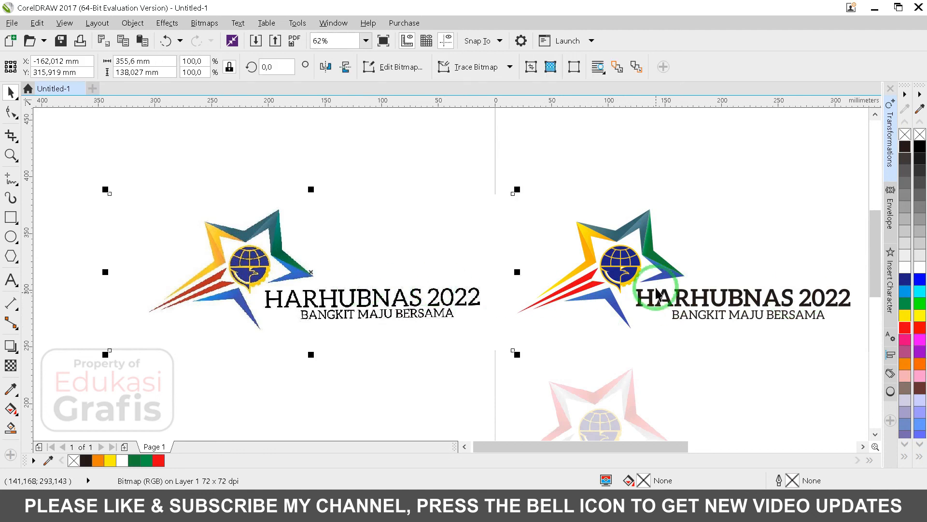
key(Delete)
Group the finished colour logo and place a copy over the faded red-and-white logo below it.
key(F4)
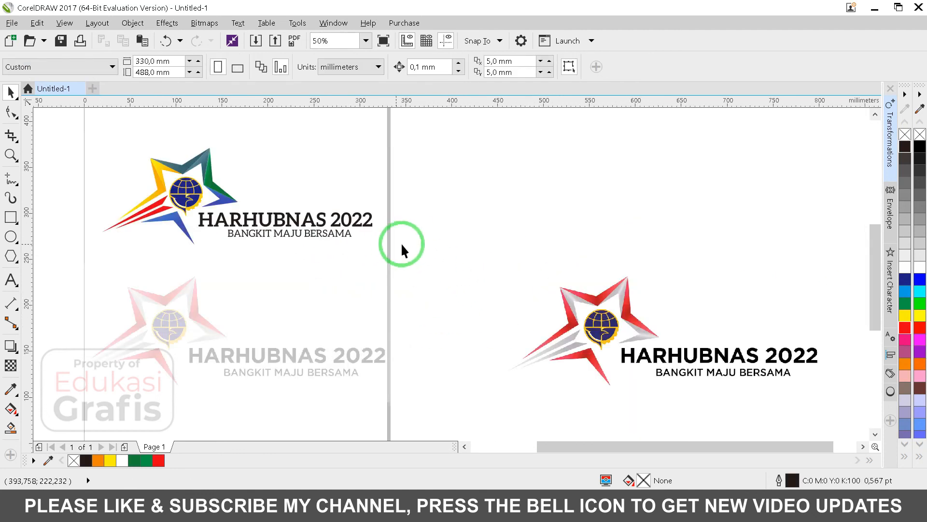
drag(74, 132, 74, 131)
key(ctrl+g)
drag(219, 193, 198, 320)
right_click(198, 320)
Enlarge the logo copy slightly and shift it to align with the faded red-and-white logo.
key(F2)
drag(85, 247, 469, 415)
drag(609, 168, 636, 158)
drag(296, 245, 310, 247)
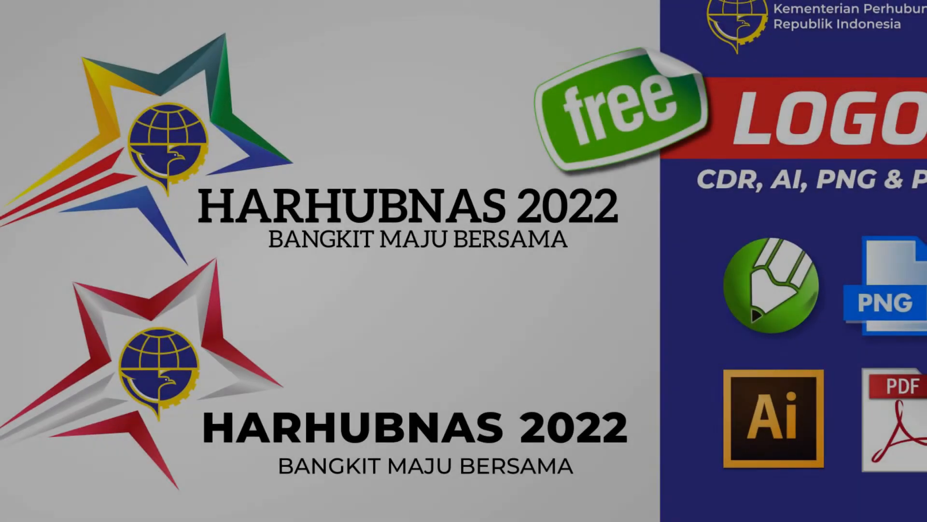